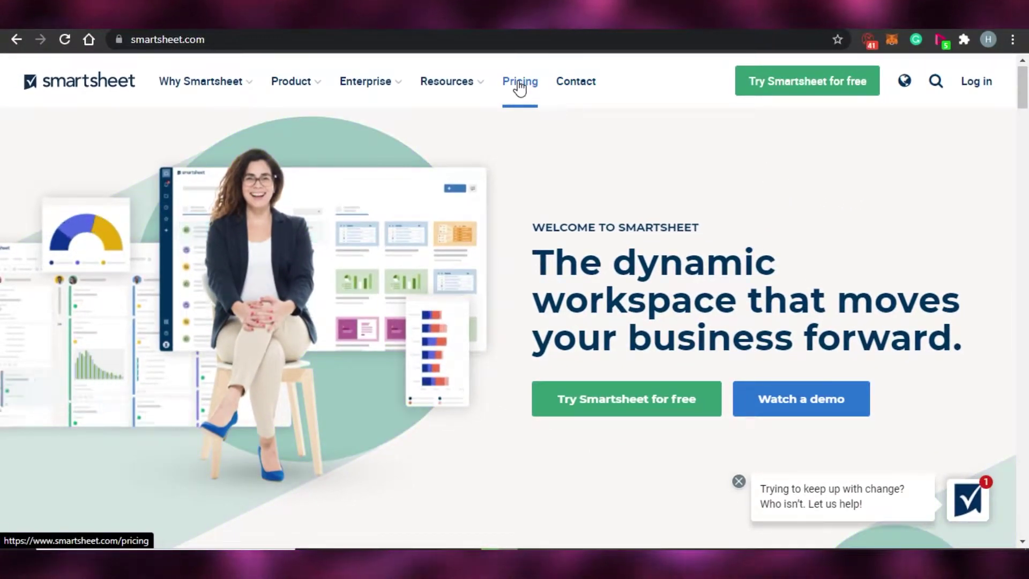
- Review the Pro, Business and Enterprise plan cards and features on the pricing page, dismissing the chat prompt
left_click(520, 83)
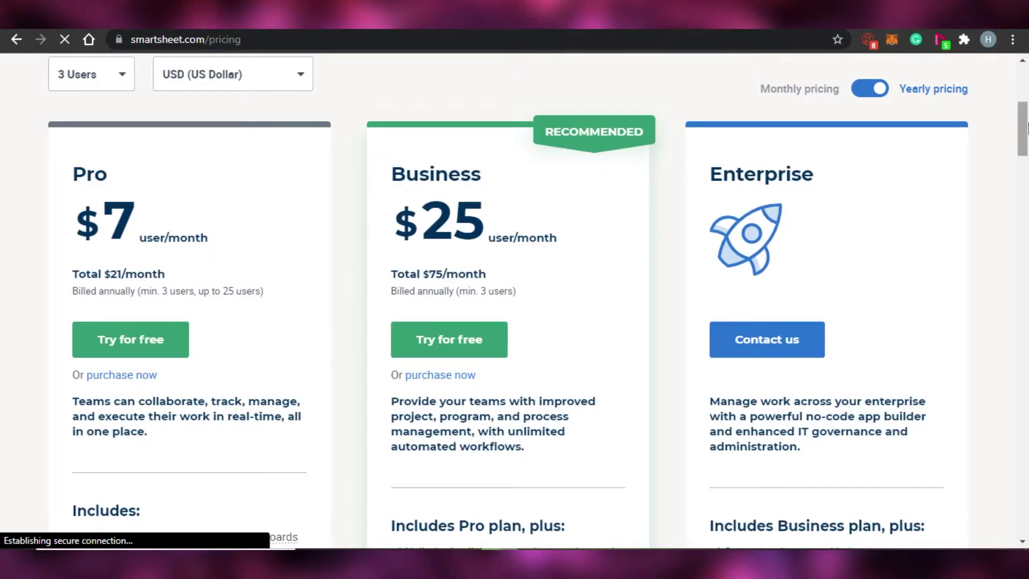
mouse_move(1025, 124)
left_mouse_down()
mouse_move(1026, 94)
mouse_move(1023, 159)
mouse_move(1021, 122)
mouse_move(1019, 131)
left_mouse_up()
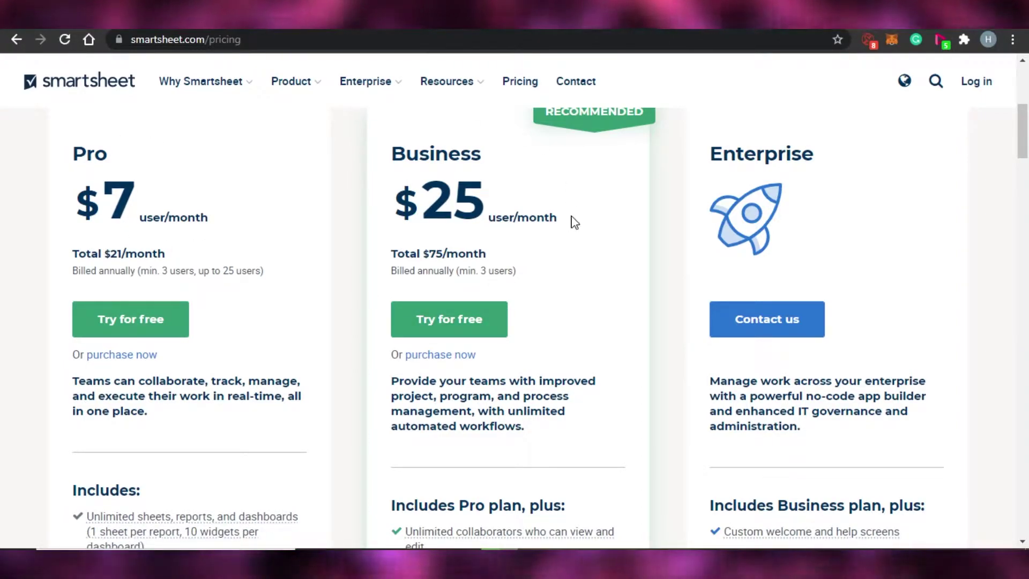
mouse_move(1025, 153)
left_mouse_down()
mouse_move(1024, 212)
mouse_move(1025, 168)
left_mouse_up()
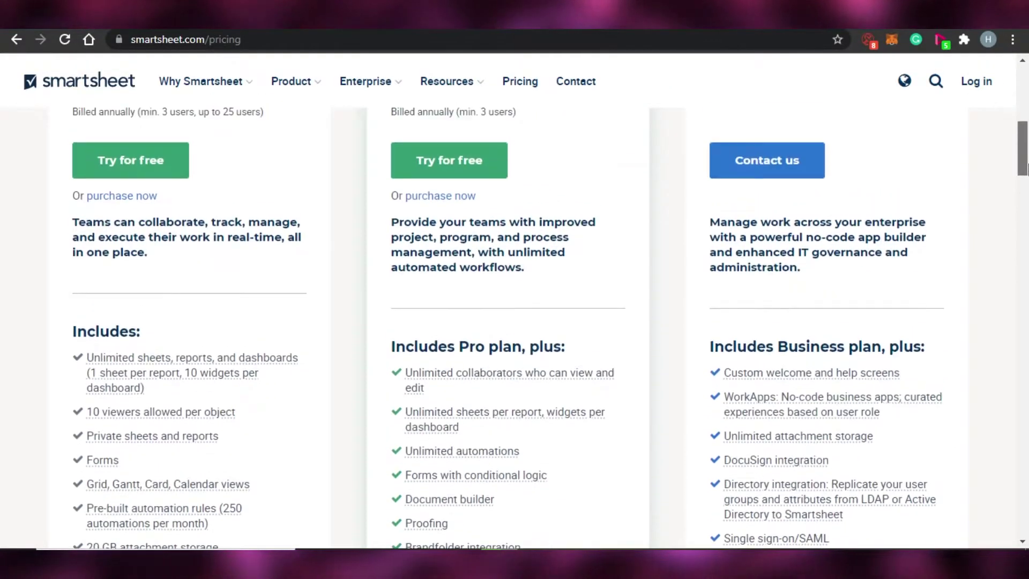
scroll(515, 241, "down", 4)
mouse_move(470, 194)
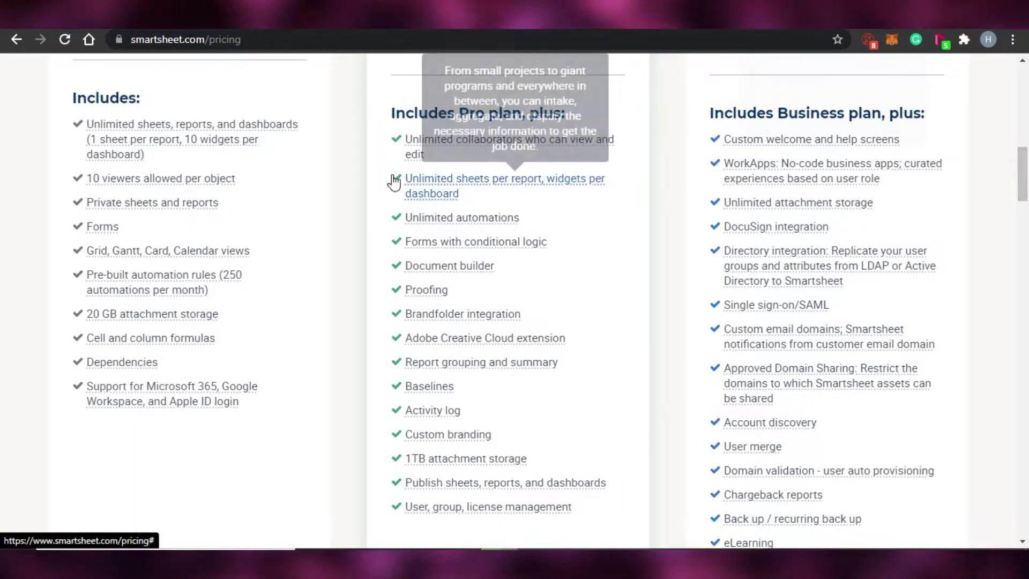
left_click_drag(1025, 174, 1026, 251)
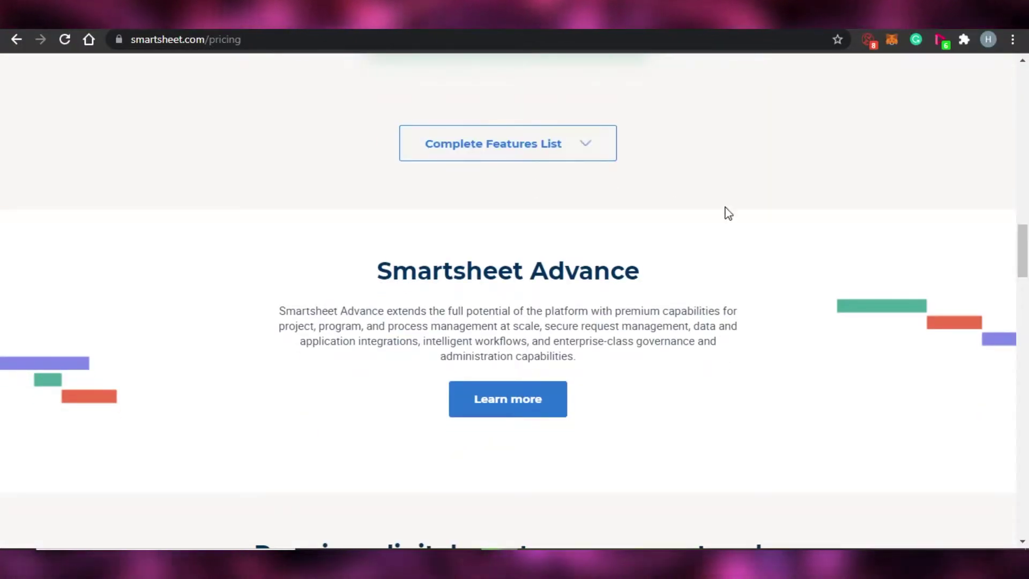
left_click_drag(1024, 248, 1026, 155)
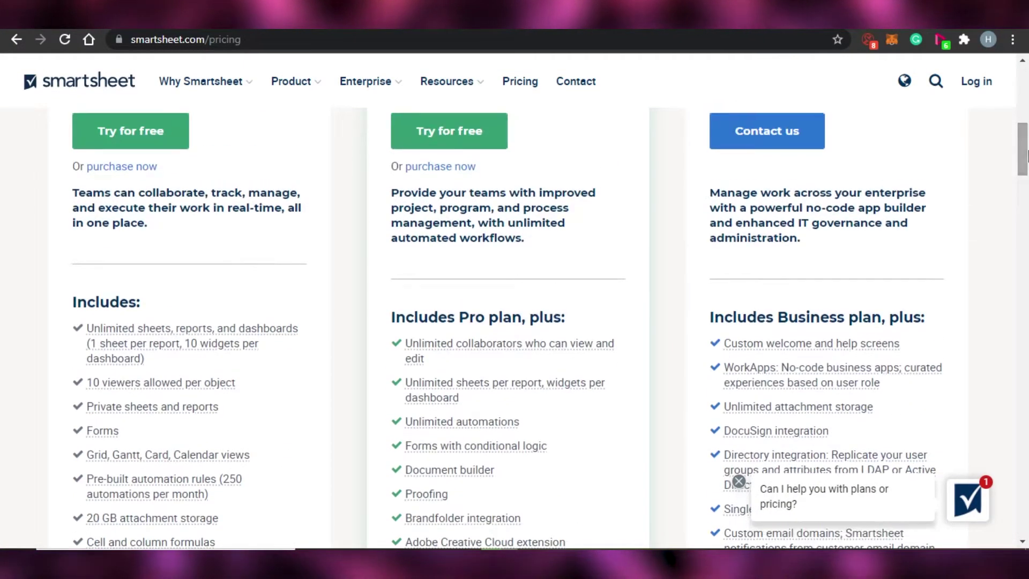
left_click(738, 481)
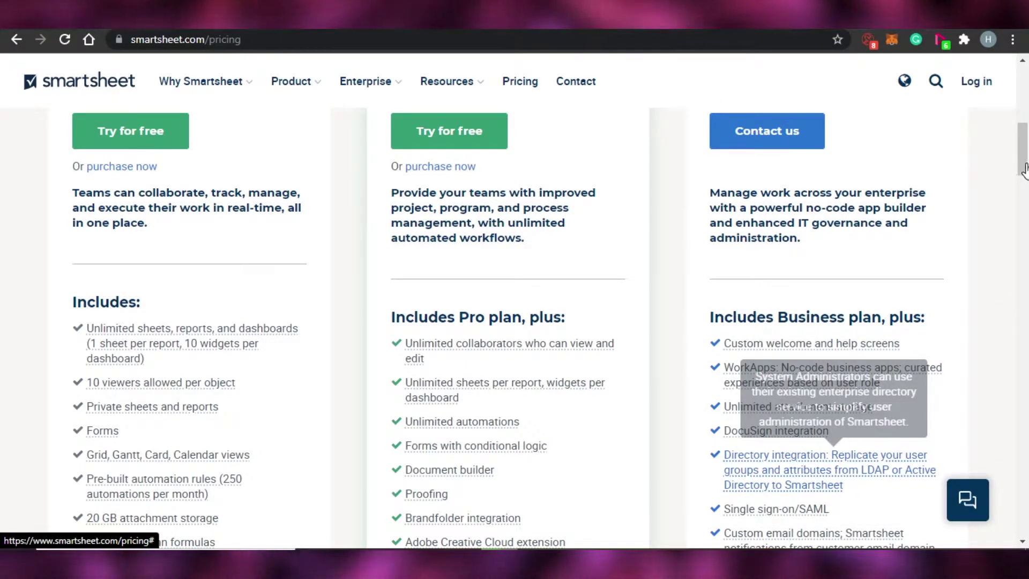
left_click_drag(1026, 171, 1027, 122)
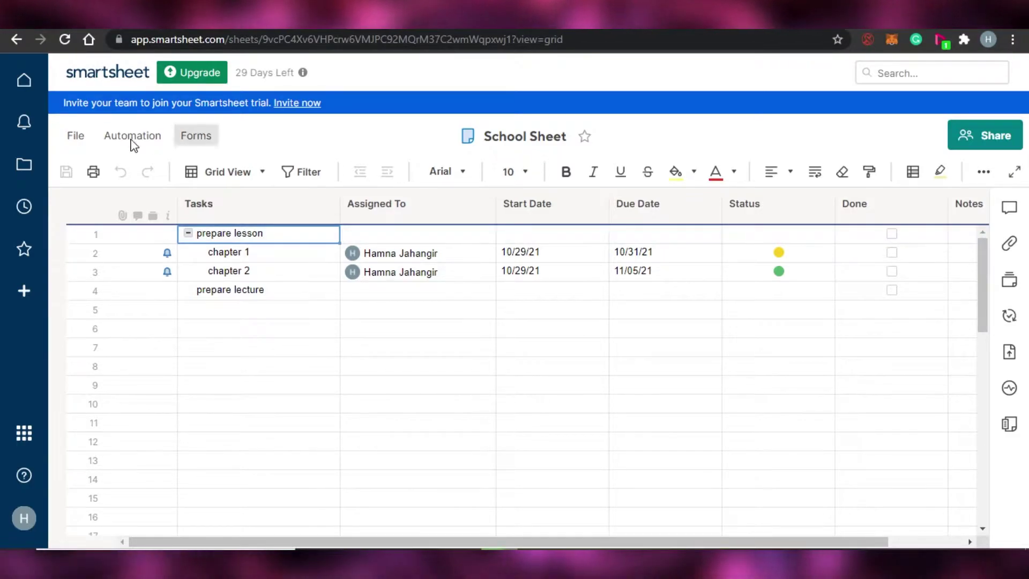
- Go from Home to the Create page and scroll to the Dashboard/Portal tile
left_click(21, 86)
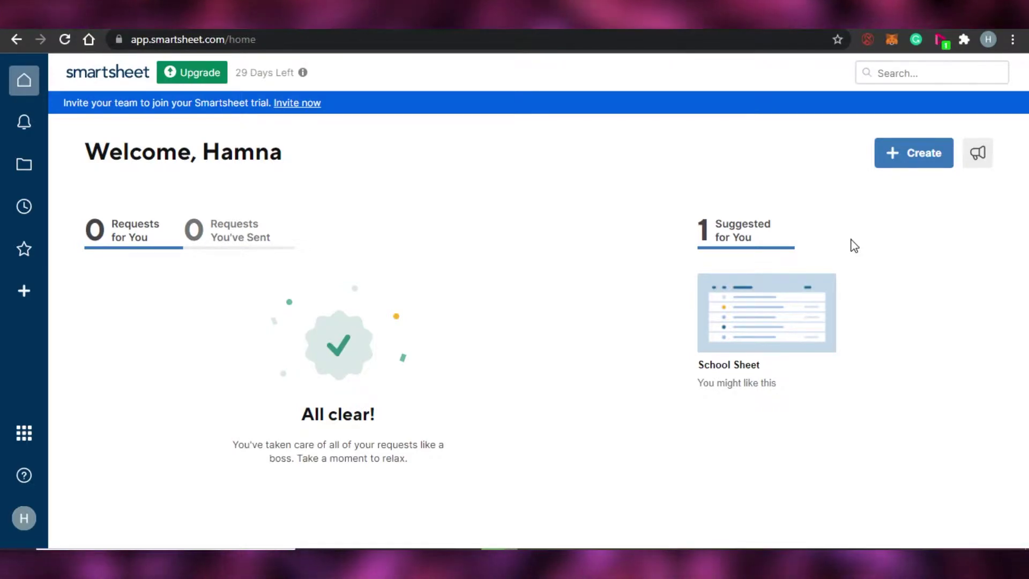
left_click(904, 151)
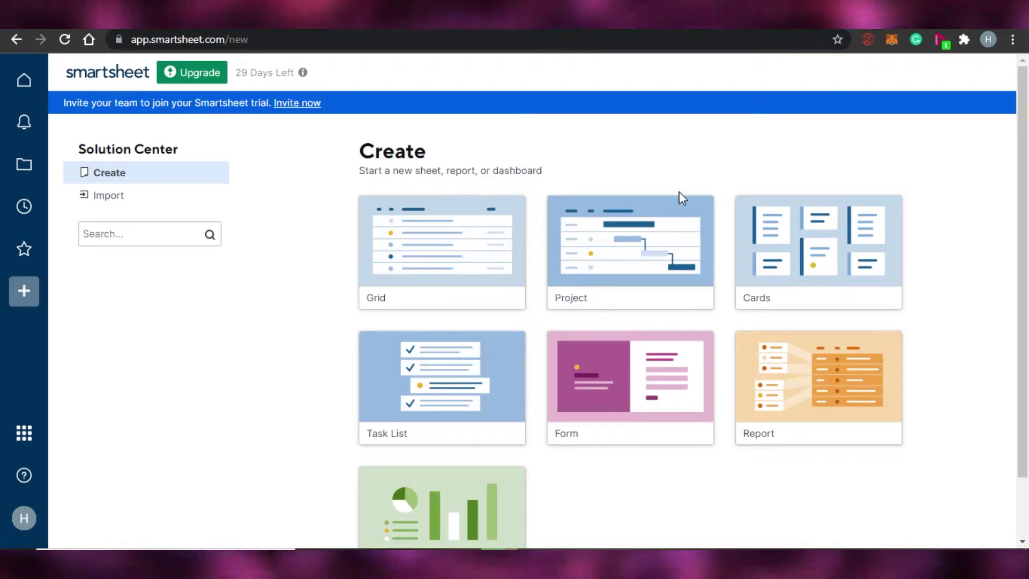
scroll(1027, 157, "down", 1)
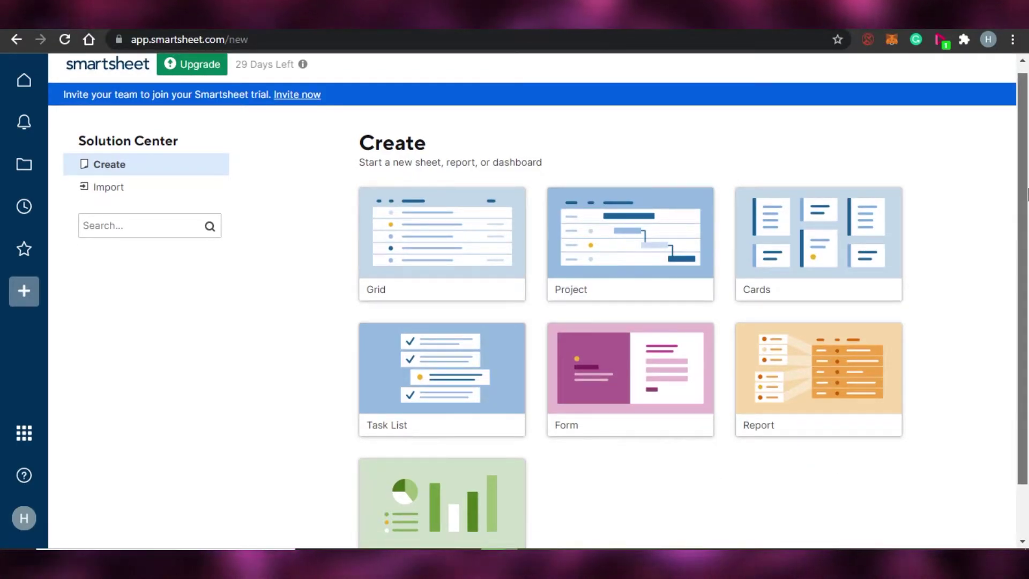
scroll(678, 158, "down", 1)
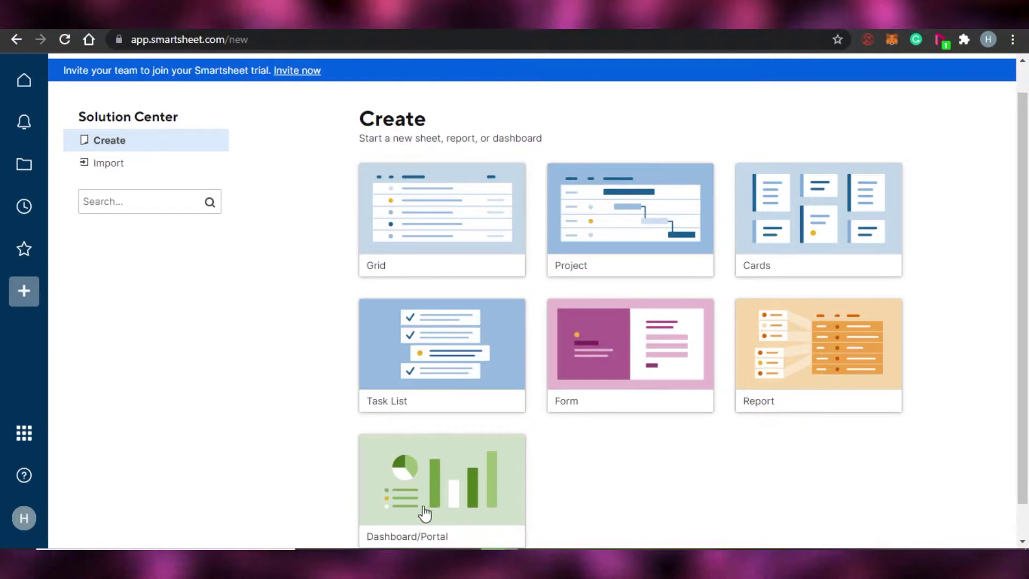
scroll(1027, 343, "up", 2)
scroll(1027, 327, "down", 2)
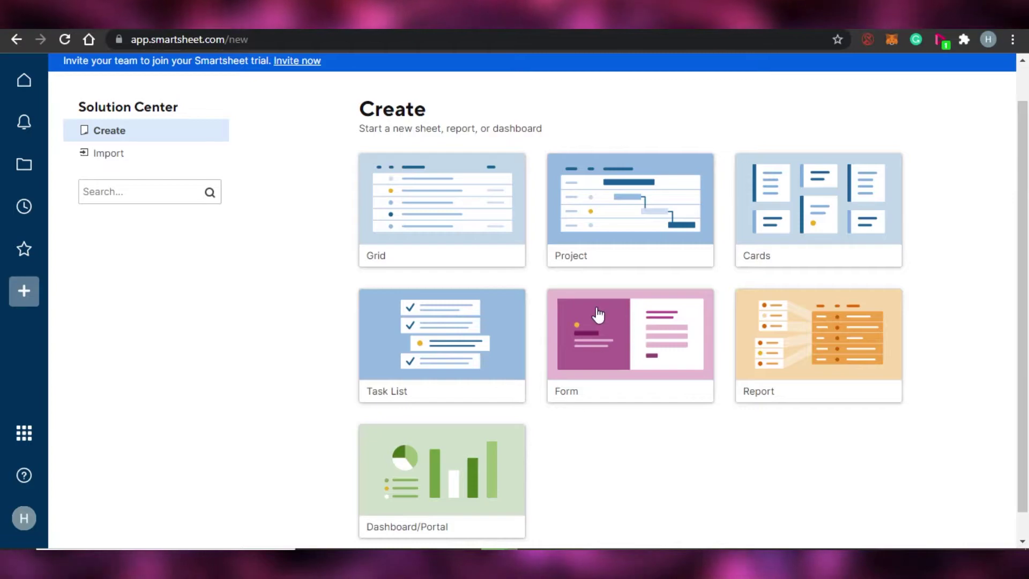
- Start a Dashboard/Portal, replace 'New Dashboard' with the name 'Demo', and confirm
left_click(431, 466)
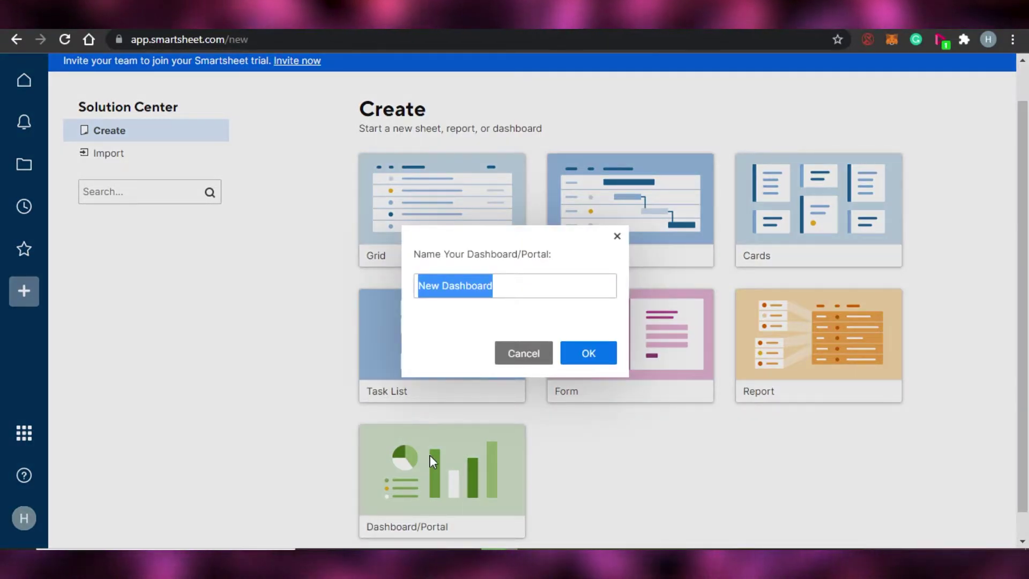
left_click(512, 286)
key("BackSpace")
key("BackSpace")
key("BackSpace")
key("BackSpace")
key("BackSpace")
key("BackSpace")
key("BackSpace")
key("BackSpace")
key("BackSpace")
key("BackSpace")
key("BackSpace")
key("BackSpace")
key("BackSpace")
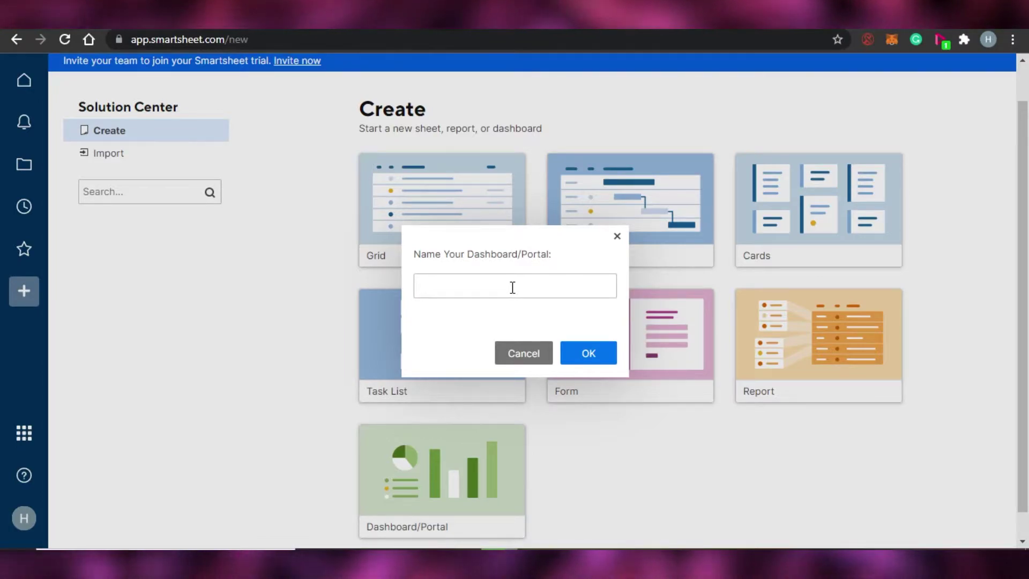
type("Demo")
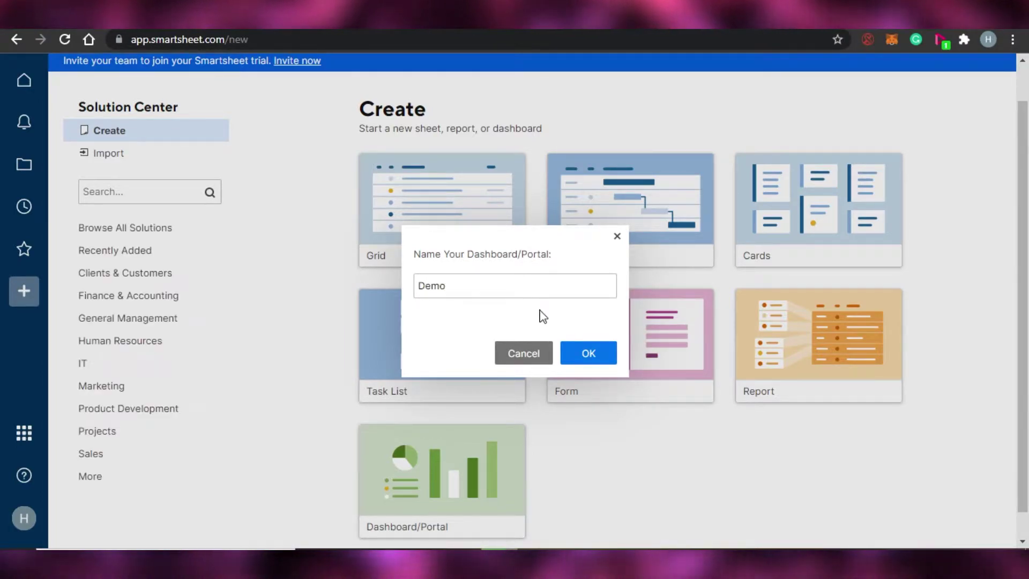
left_click(592, 352)
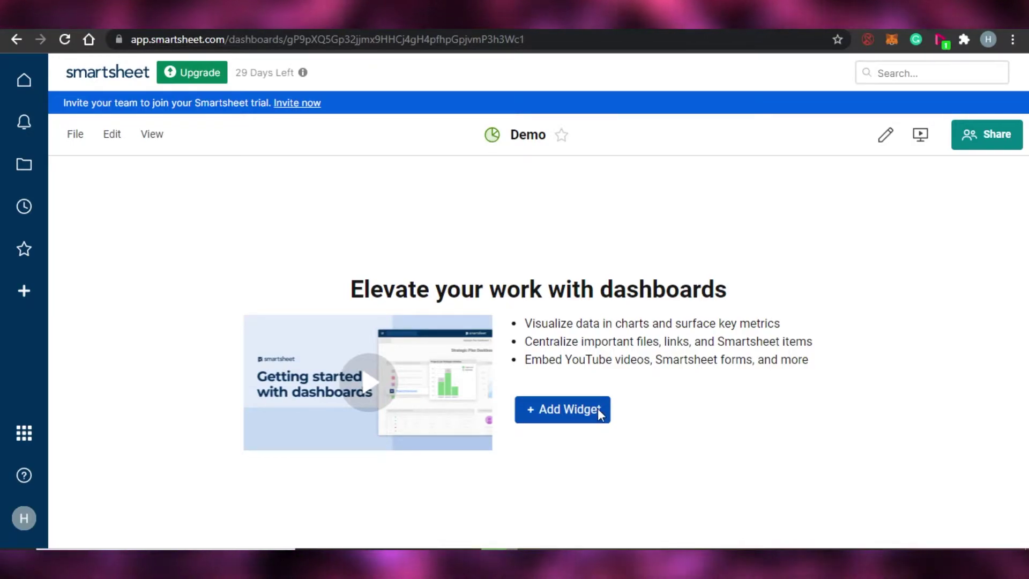
- Add a Chart widget to the Demo dashboard and bring up its Add Data source choices
left_click(552, 418)
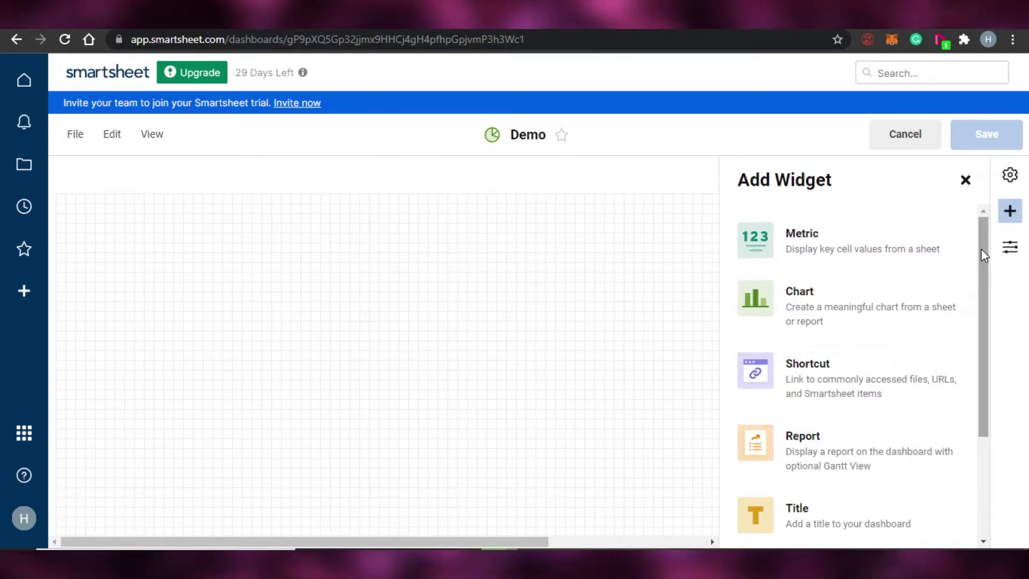
scroll(980, 258, "down", 2)
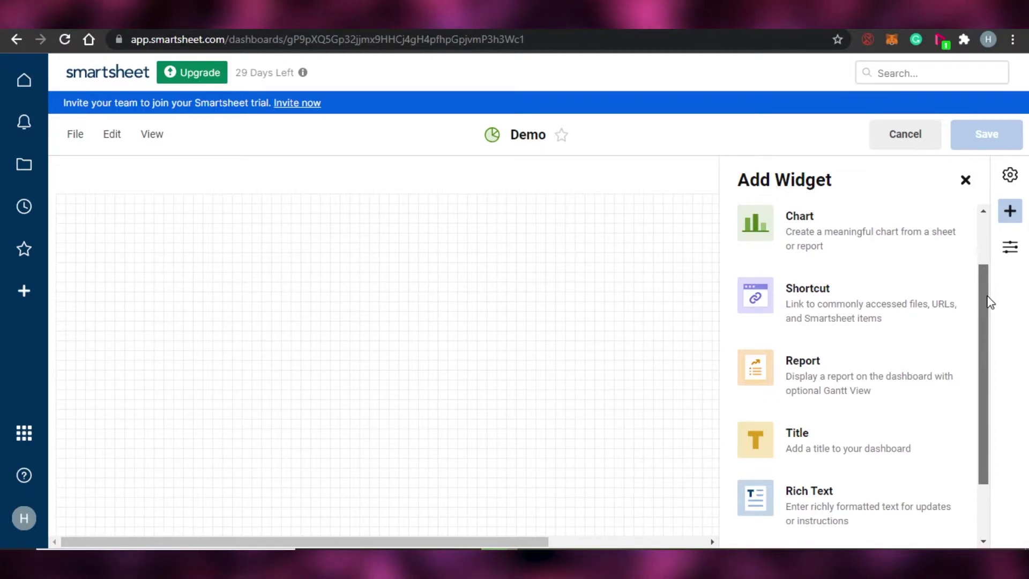
scroll(981, 252, "down", 1)
scroll(989, 230, "up", 3)
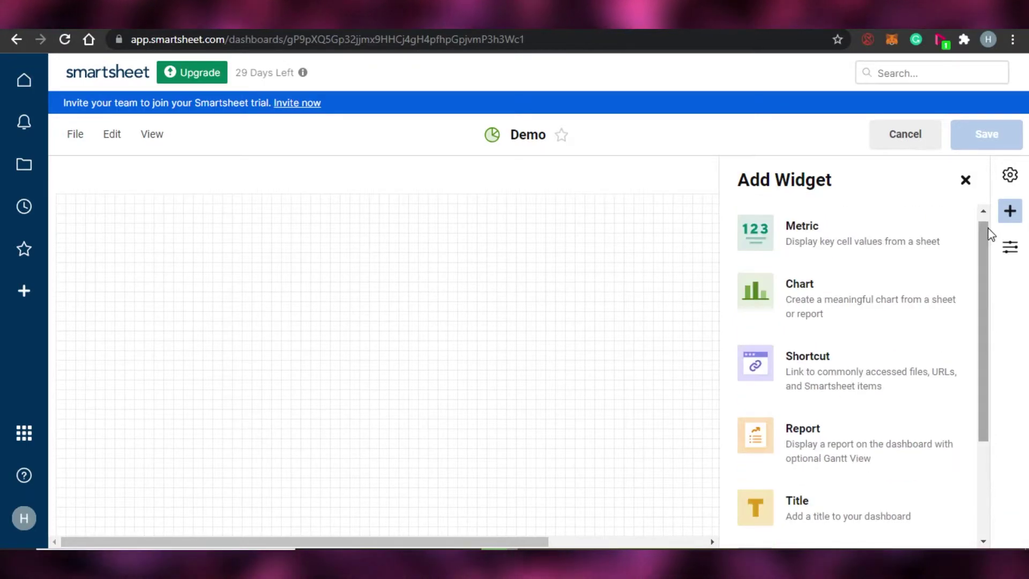
left_click(769, 305)
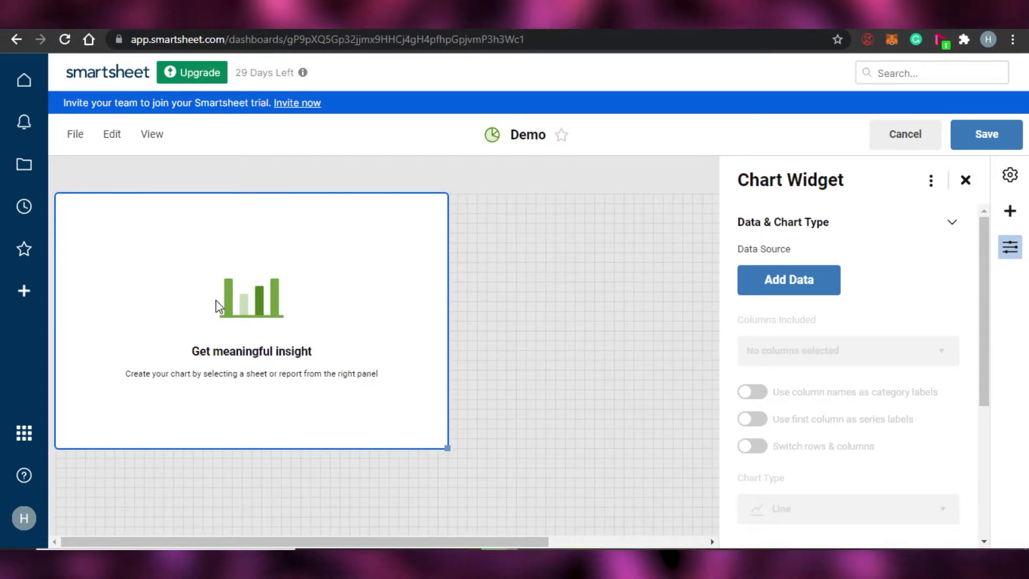
left_click(772, 294)
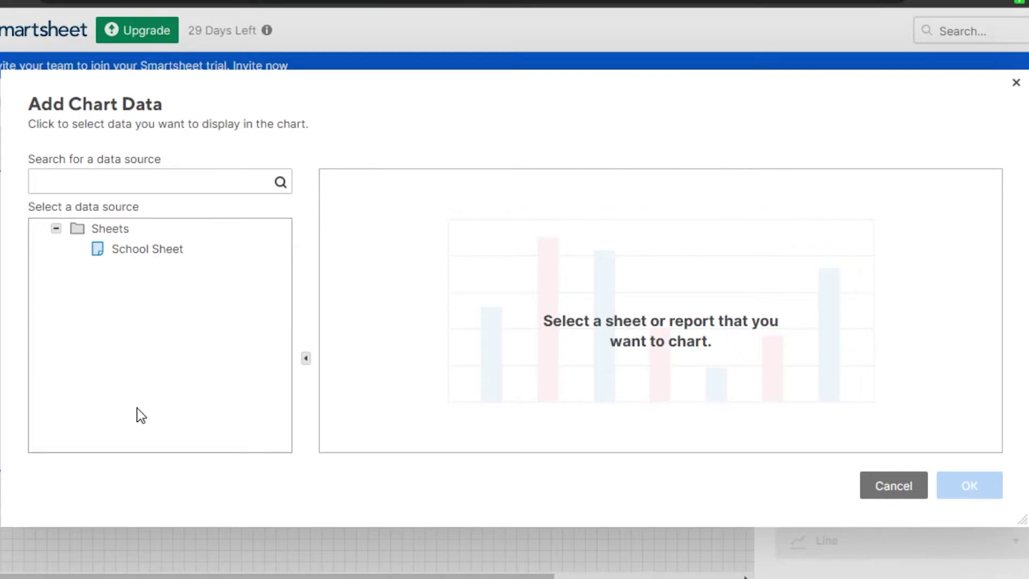
- Select School Sheet under Sheets as the chart's data source
left_click(179, 252)
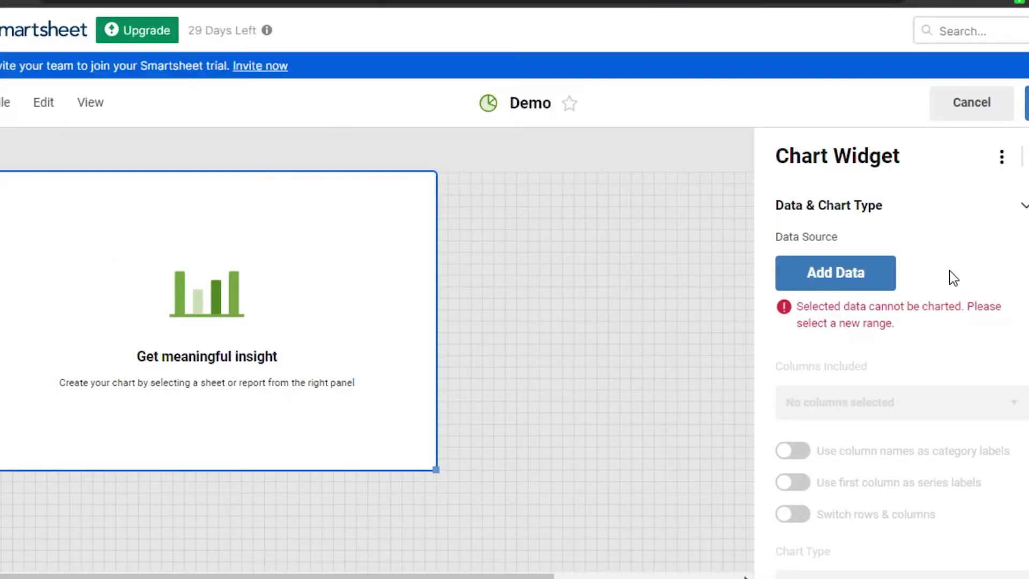
- Look through the Chart Widget settings, then close the panel, keeping the empty chart
scroll(913, 300, "down", 2)
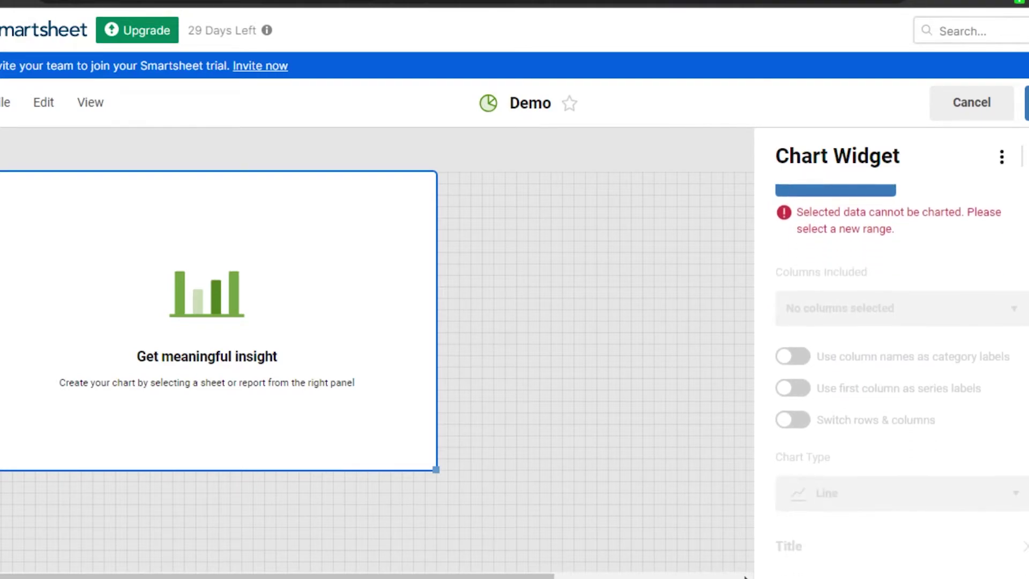
scroll(913, 300, "up", 2)
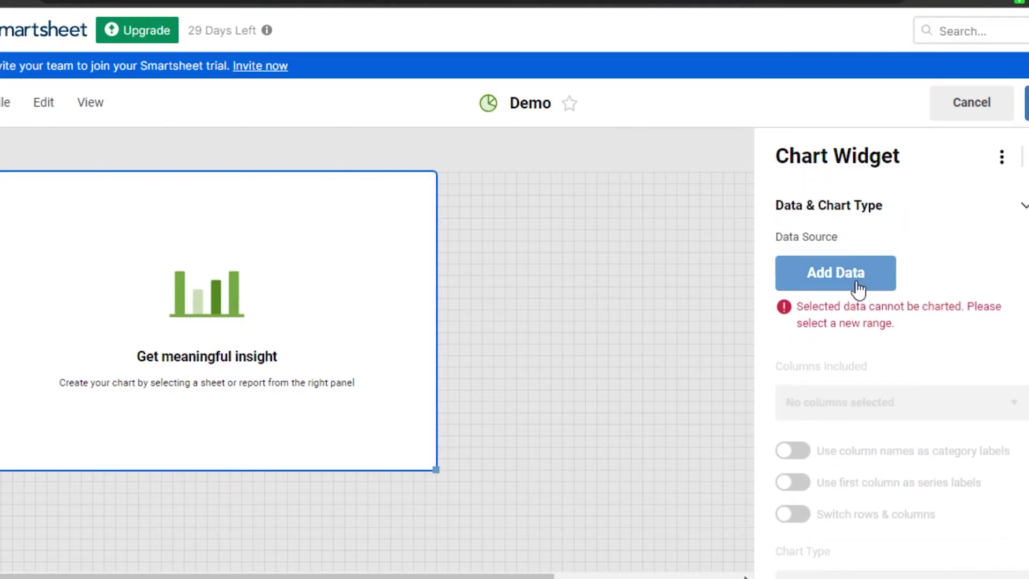
scroll(890, 322, "down", 3)
scroll(890, 322, "up", 3)
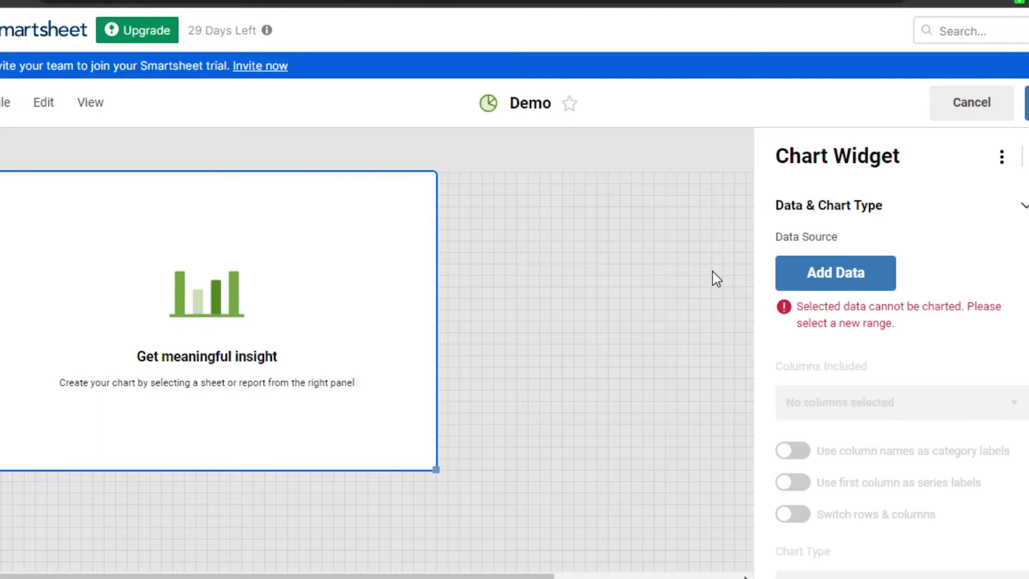
left_click(854, 284)
scroll(901, 348, "down", 4)
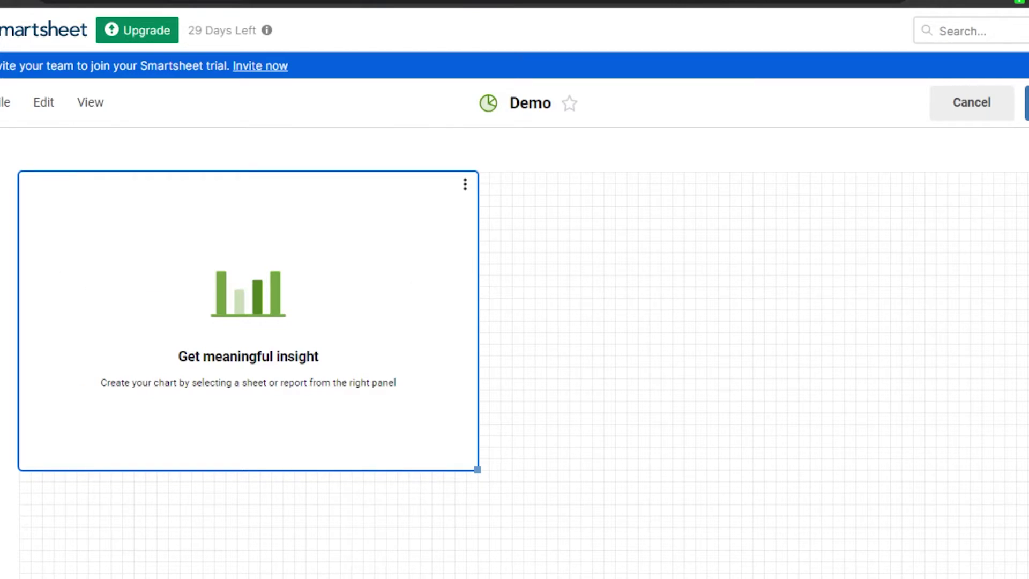
- Reopen the Add Widget list and place a Metric widget beside the chart
left_click(1024, 192)
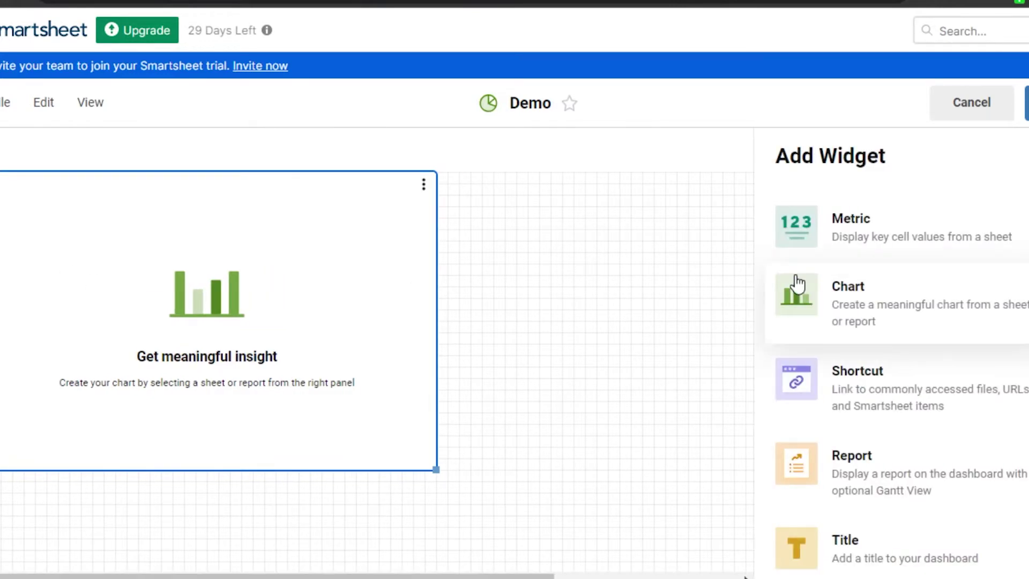
scroll(884, 204, "down", 1)
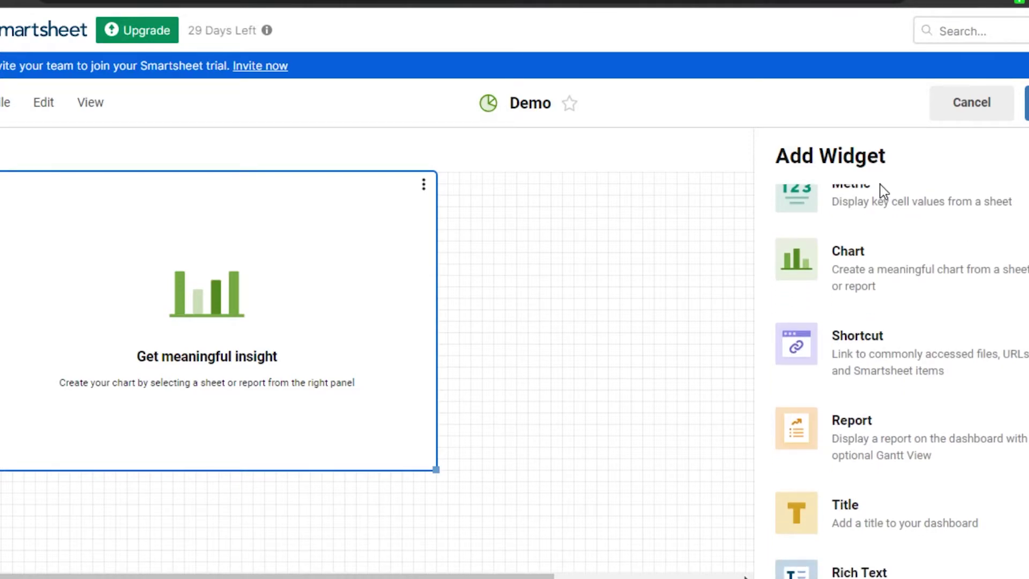
scroll(902, 381, "down", 1)
scroll(904, 316, "down", 1)
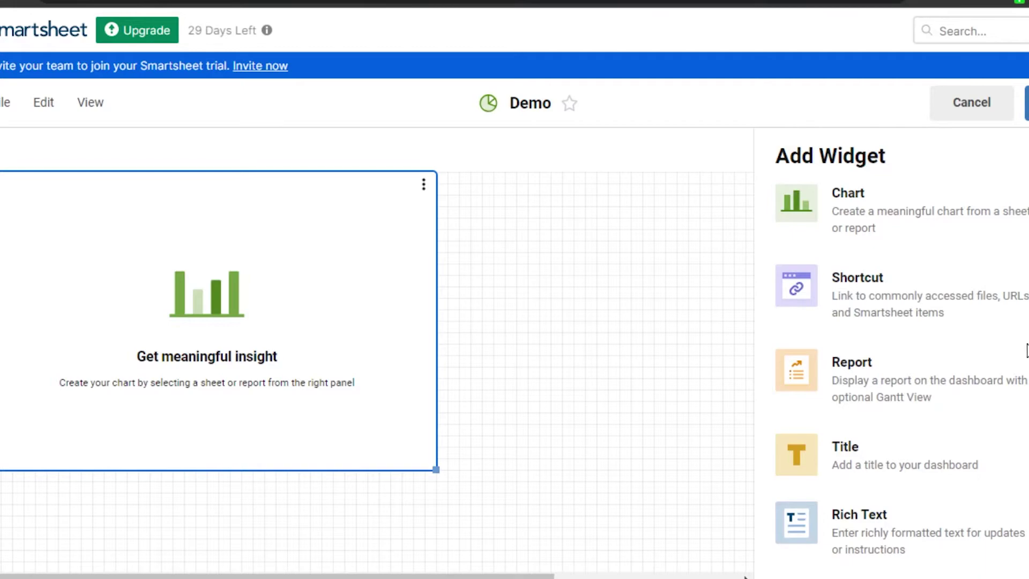
scroll(1027, 351, "down", 1)
scroll(902, 354, "down", 2)
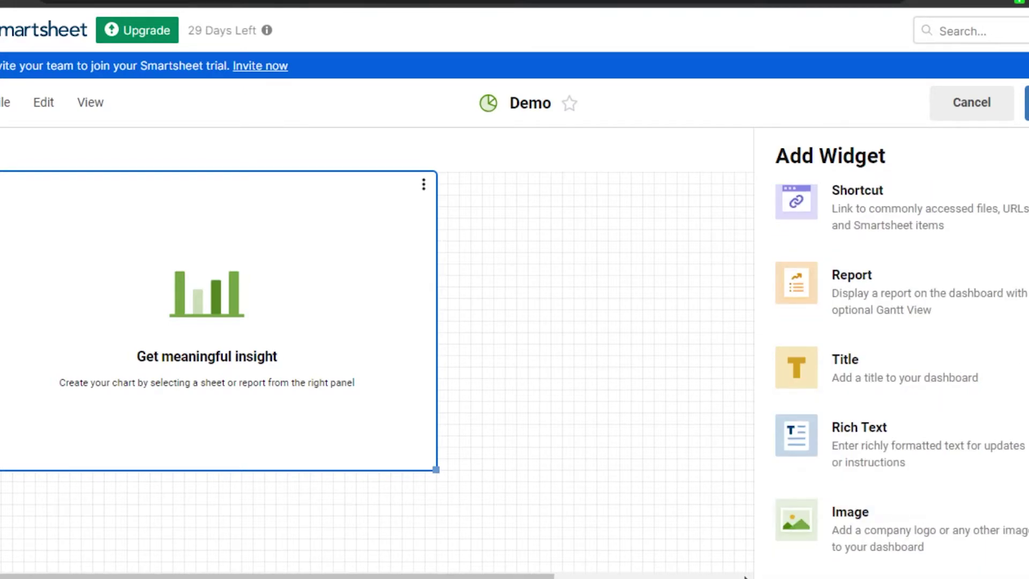
scroll(894, 491, "up", 1)
scroll(894, 354, "up", 4)
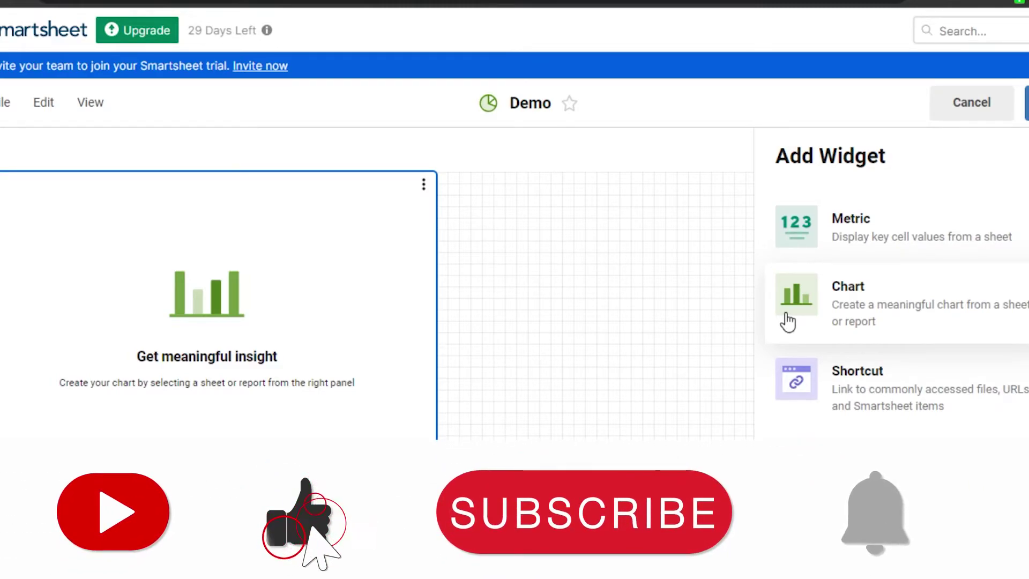
left_click(848, 234)
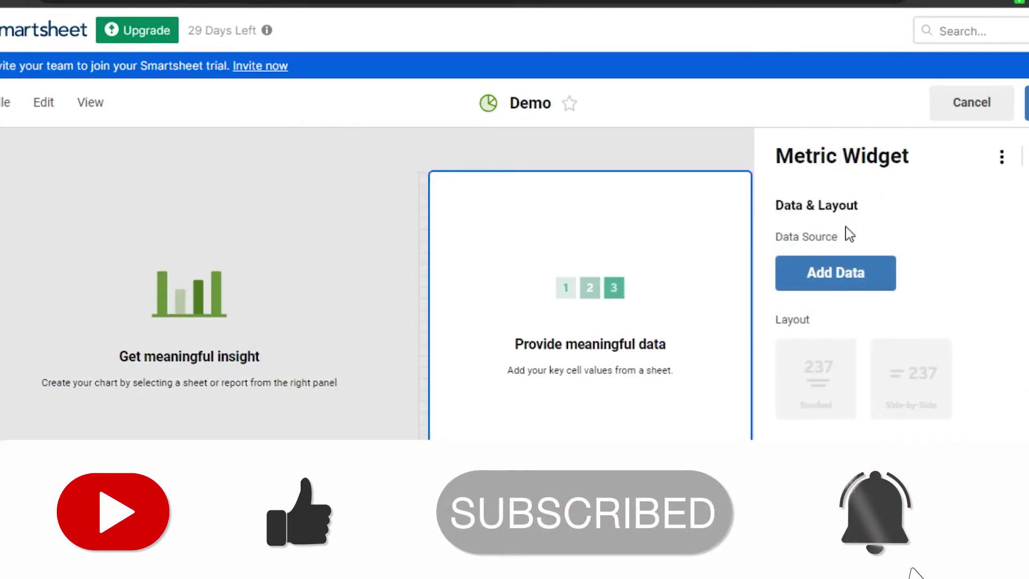
- Use School Sheet's 'prepare lesson' Tasks value as the metric's data and save the Demo dashboard
left_click(835, 273)
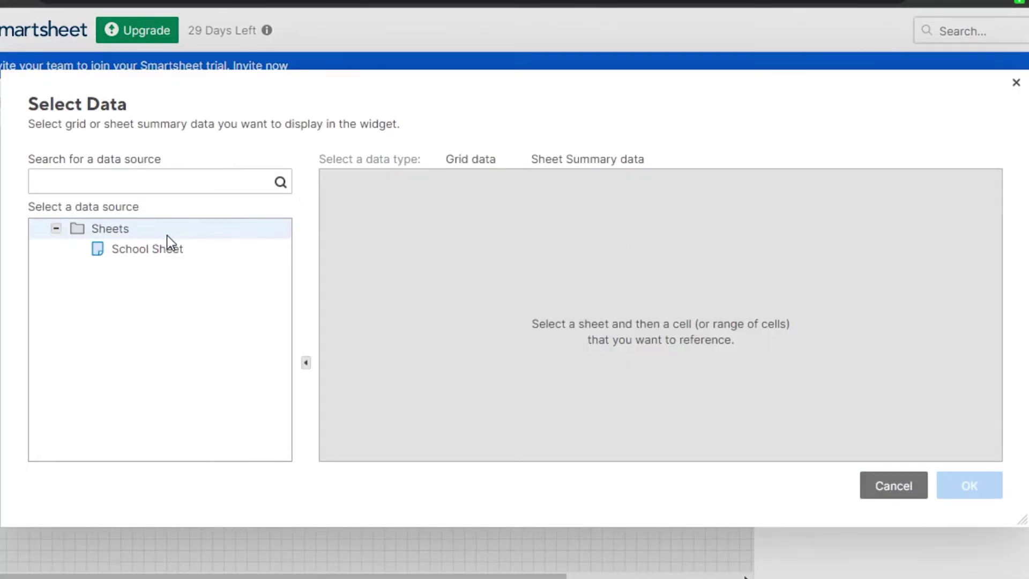
left_click(159, 249)
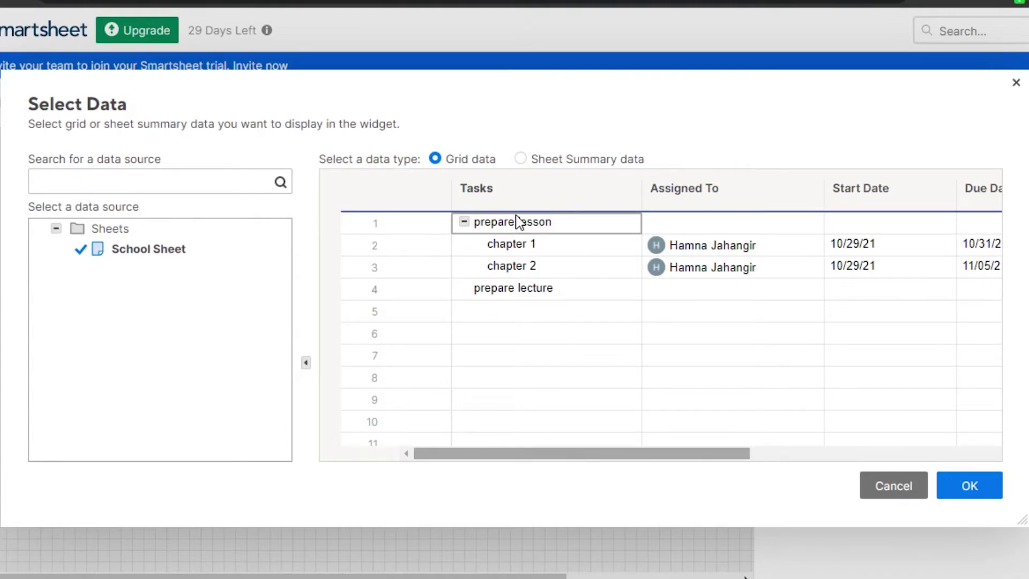
left_click(979, 482)
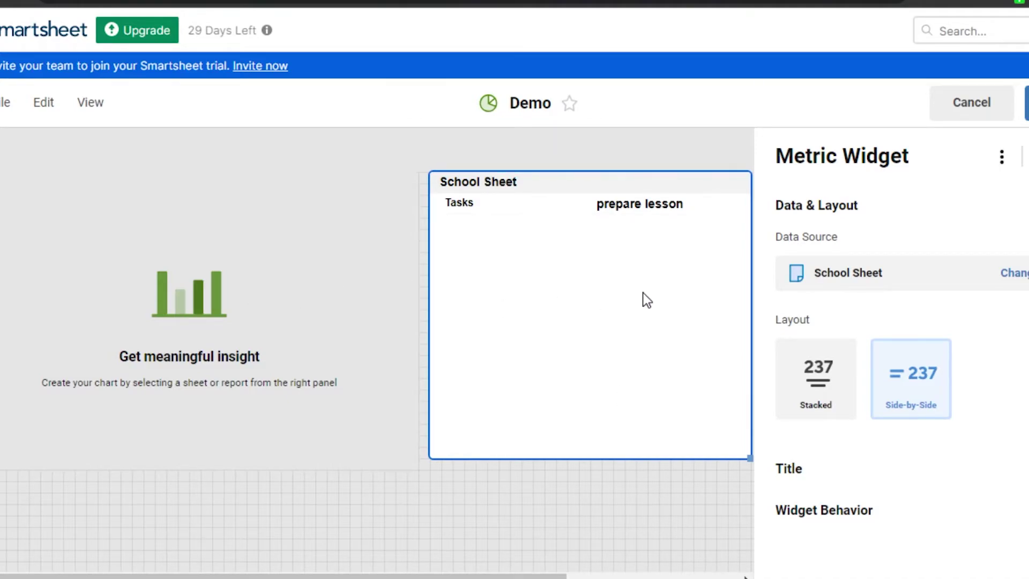
left_click(1027, 102)
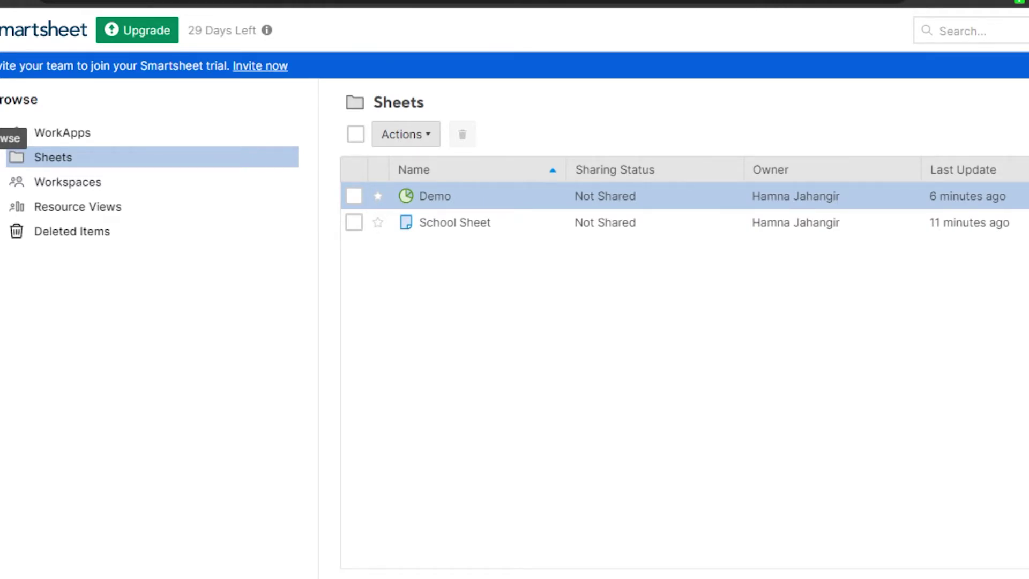
- Visit Workspaces and the Sheets list, then return to the Home page
left_click(223, 181)
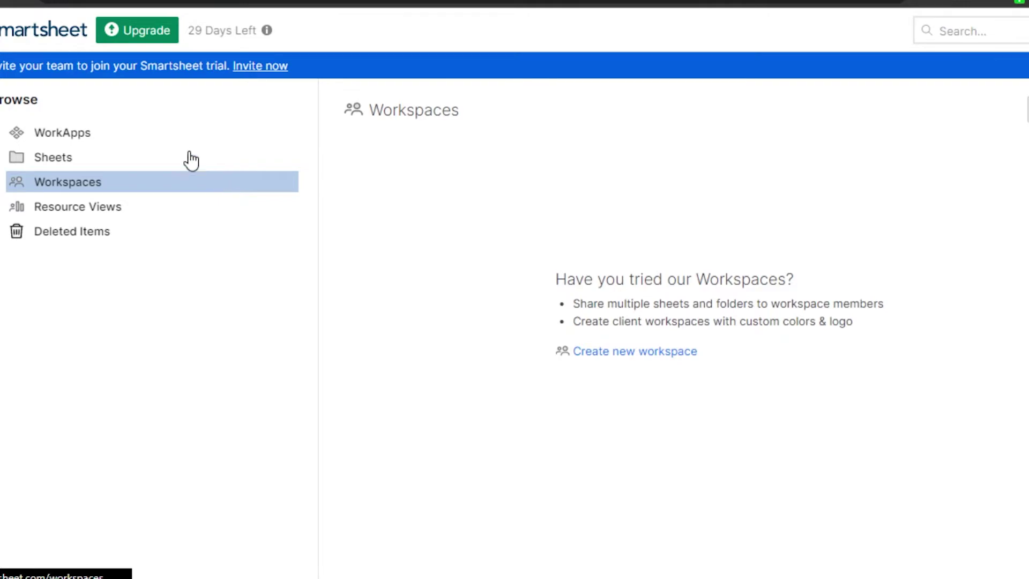
left_click(142, 158)
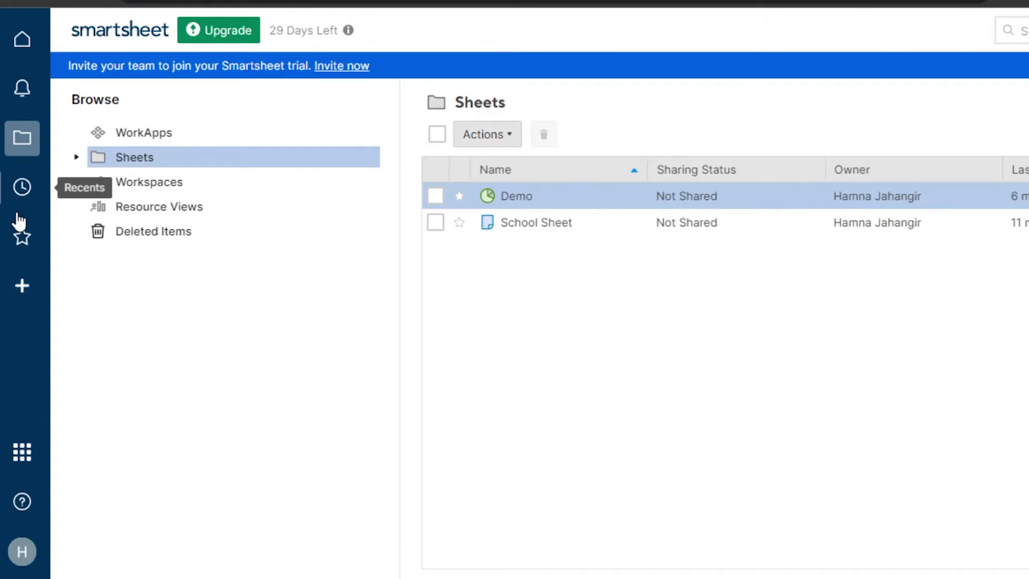
left_click(24, 43)
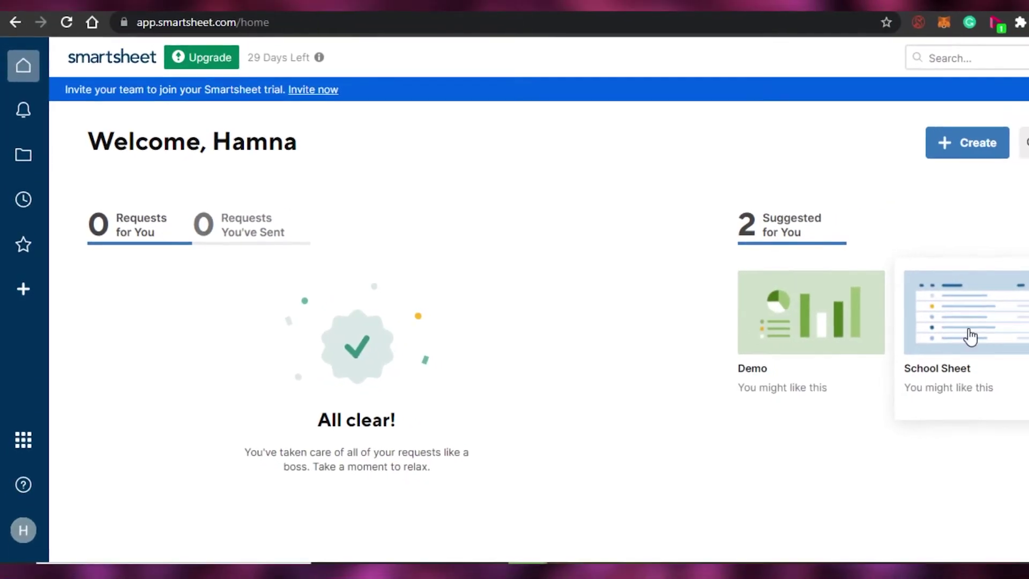
- Open School Sheet from Home, dismiss the column types tour, and select row 5's Tasks and Assigned To cells
left_click(973, 341)
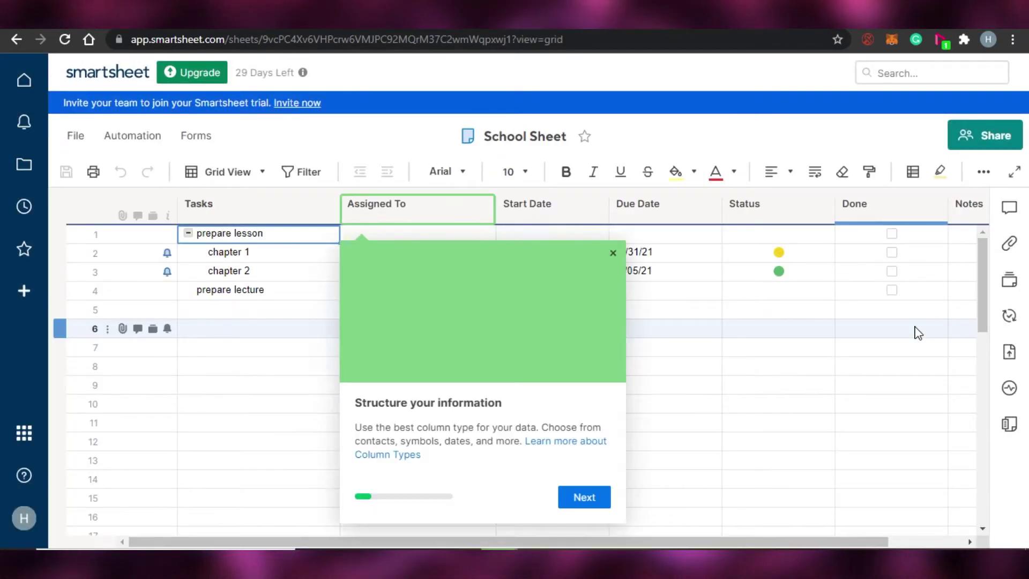
left_click(613, 252)
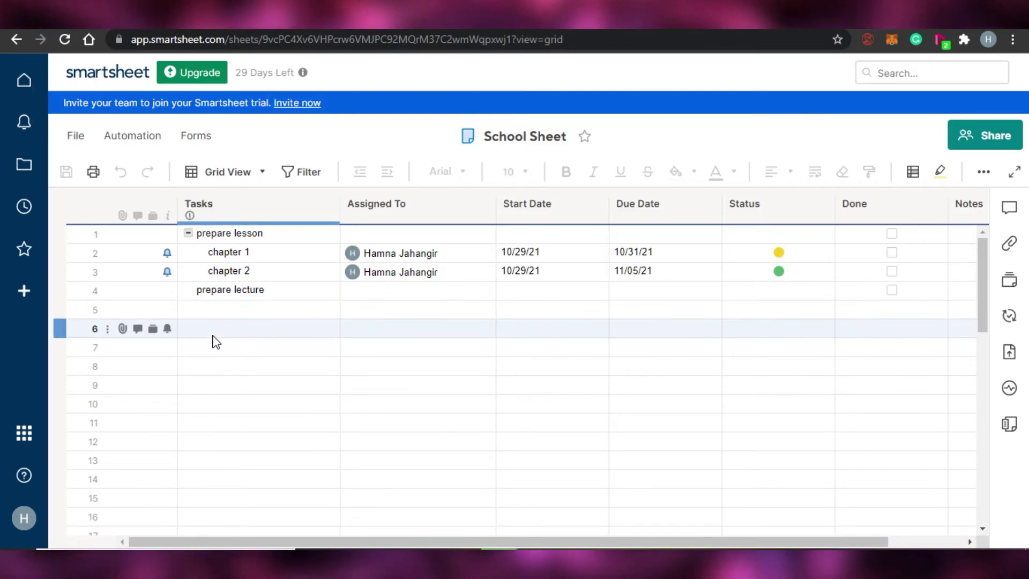
left_click(215, 314)
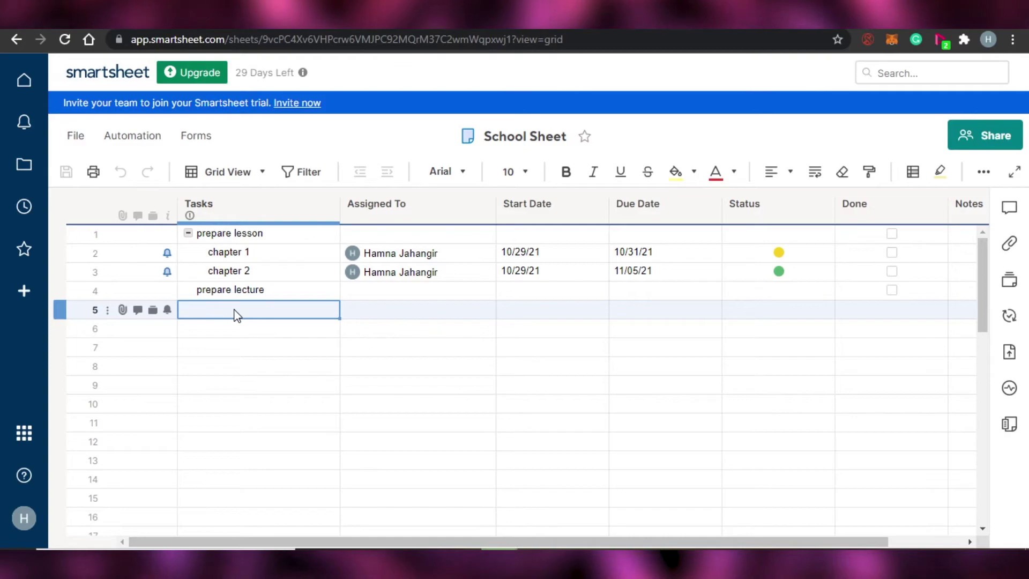
left_click(388, 314)
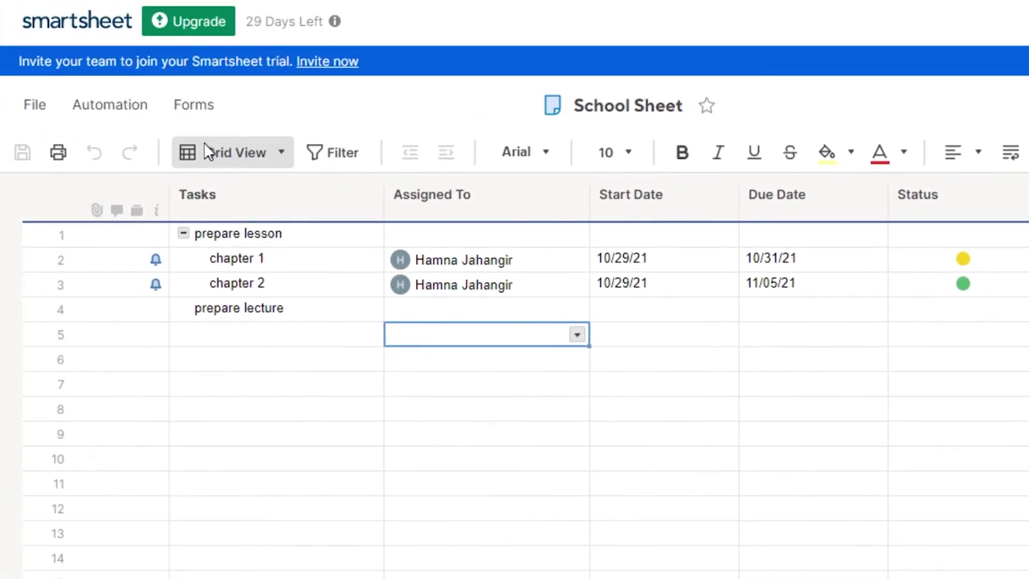
- Show School Sheet as status cards, then as an October–November 2021 calendar
left_click(287, 160)
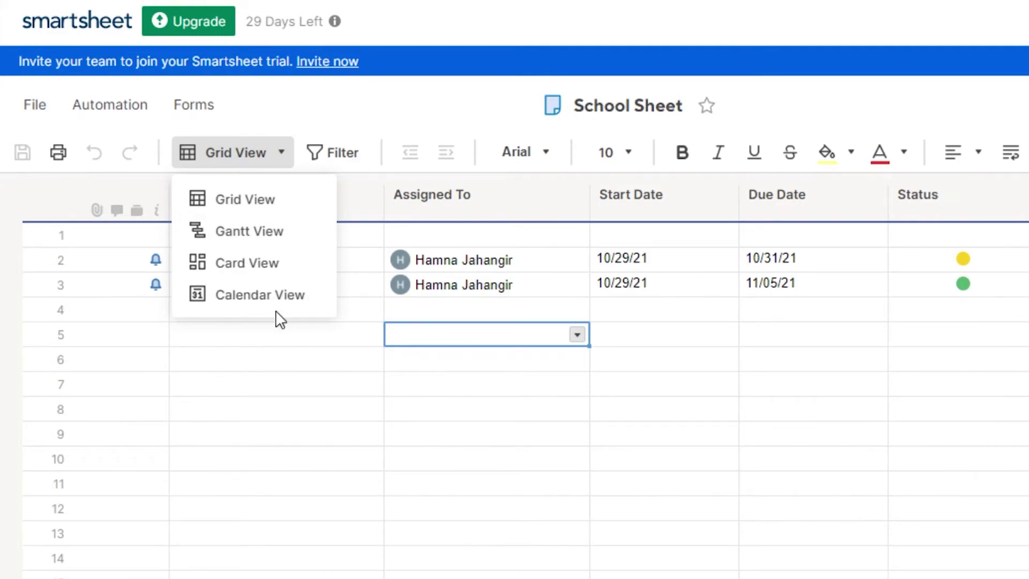
left_click(254, 271)
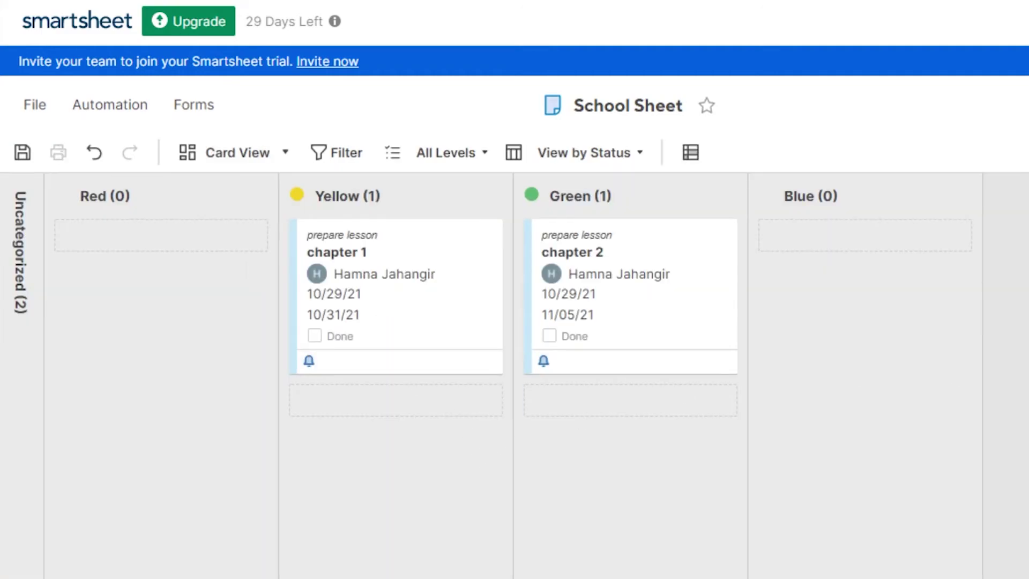
left_click(227, 152)
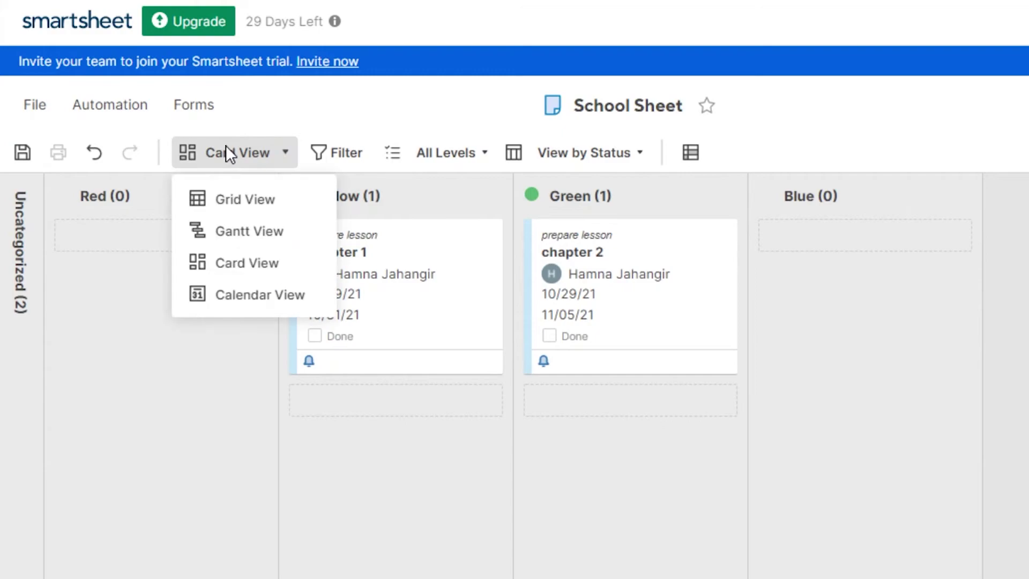
left_click(240, 305)
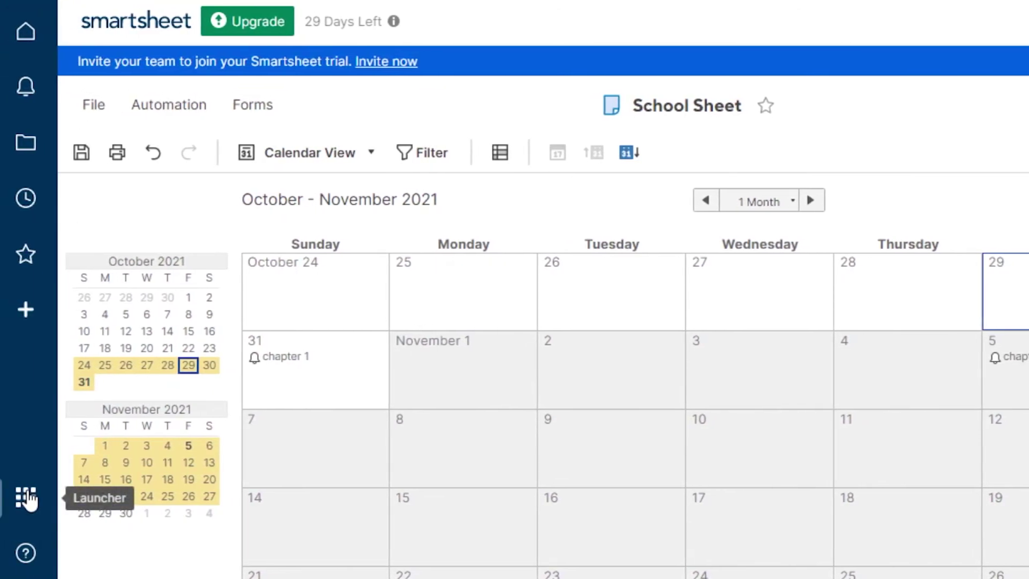
- Return School Sheet from Calendar View to Card View with Red, Yellow, Green, Blue lanes
left_click(28, 500)
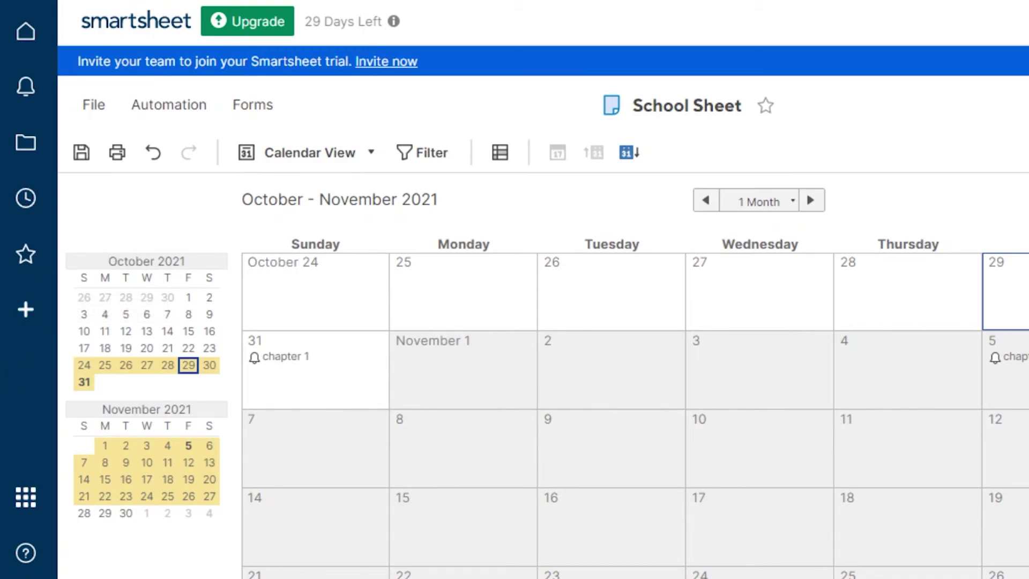
left_click(328, 148)
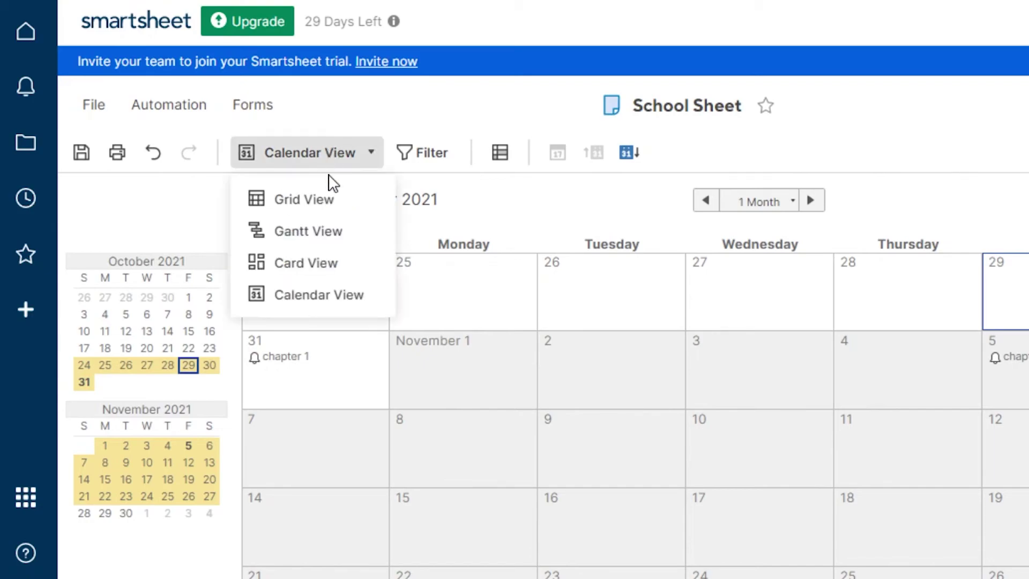
left_click(327, 267)
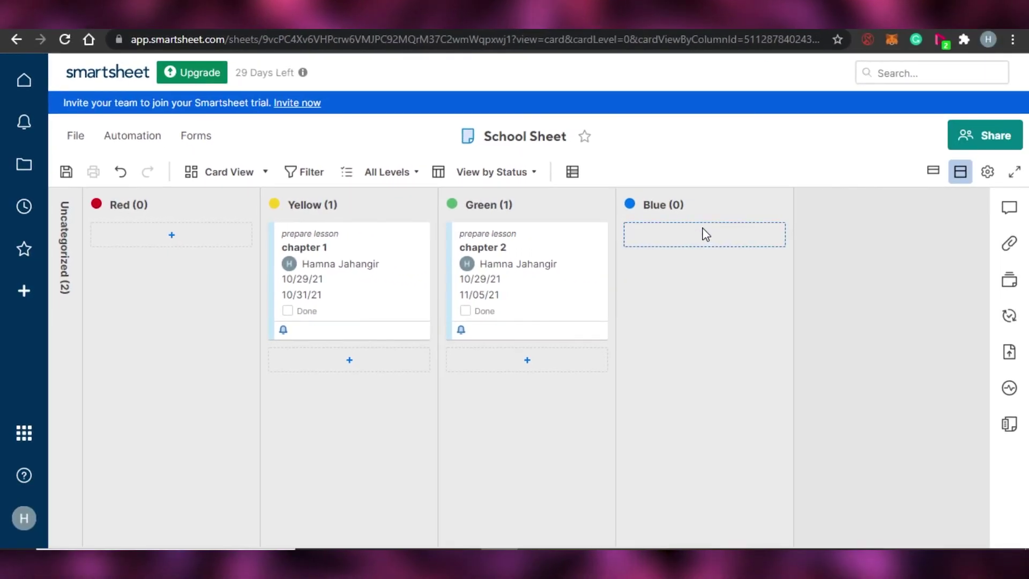
- Add a 'chapter 3' card in the Blue lane and open its Row 13 edit form
left_click(705, 234)
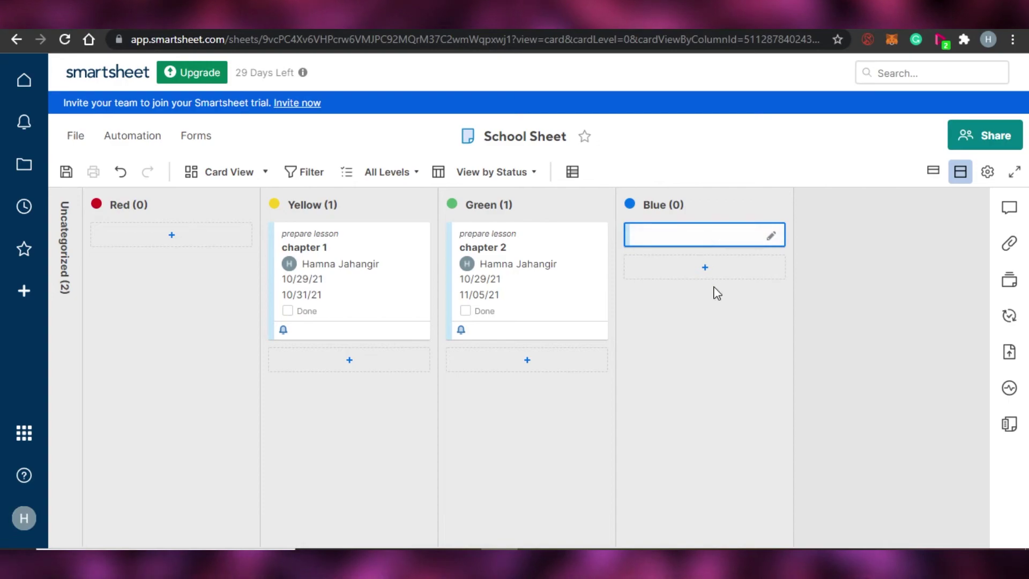
type("cj")
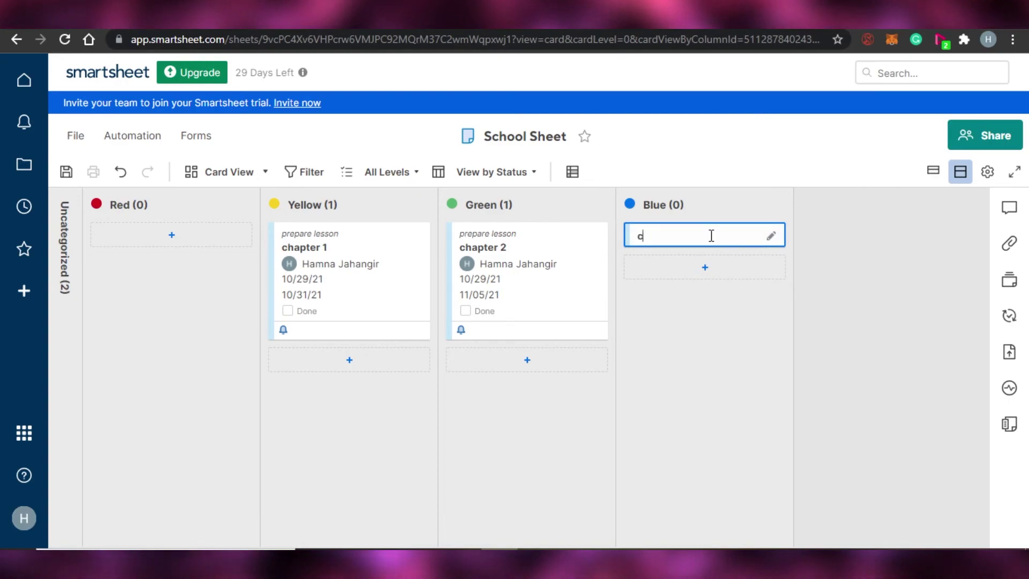
key("BackSpace")
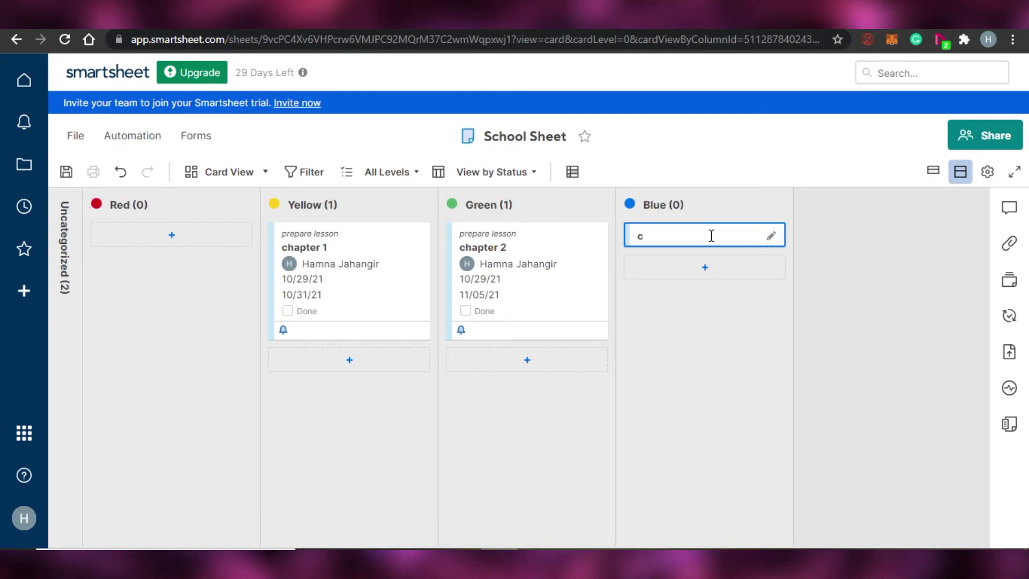
type("hapter 3")
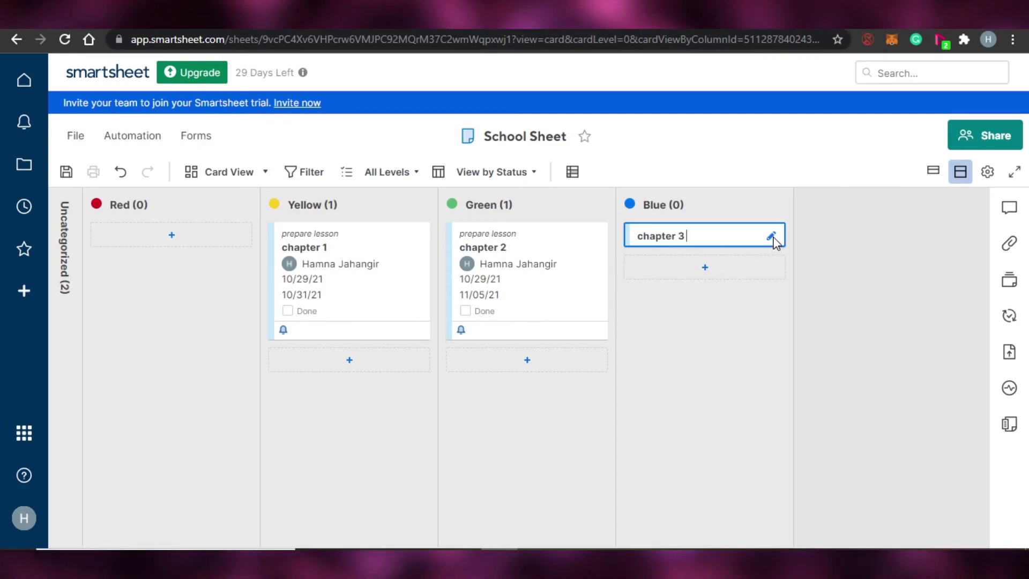
left_click(771, 236)
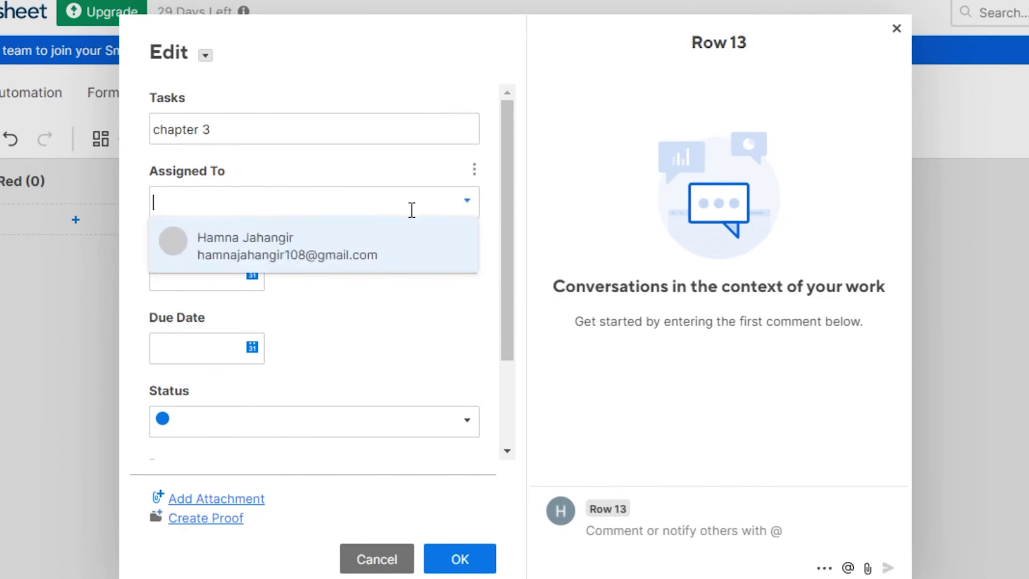
- Assign chapter 3 to the suggested person, set its status to Blue, and save the card
left_click(293, 265)
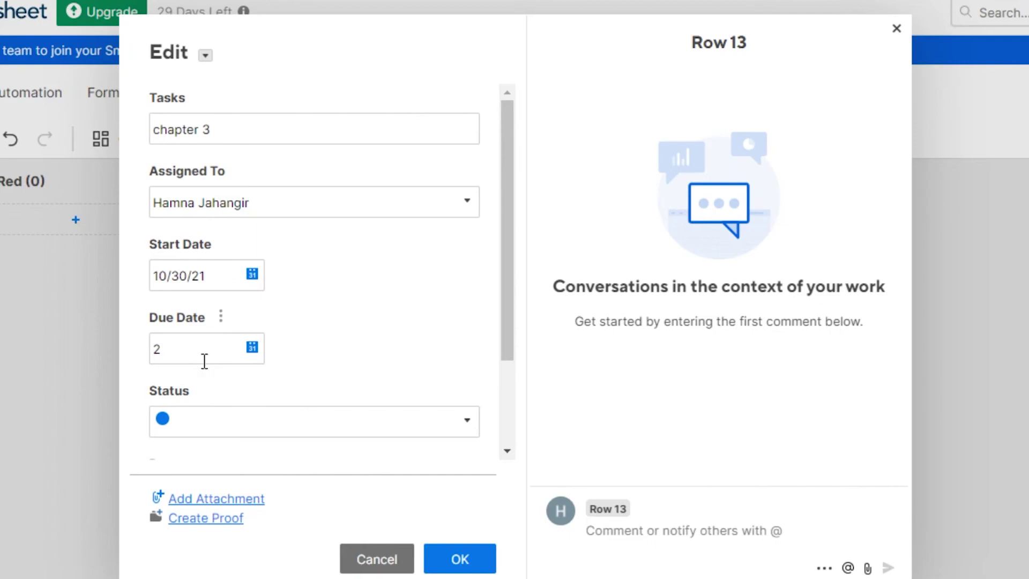
left_click(466, 433)
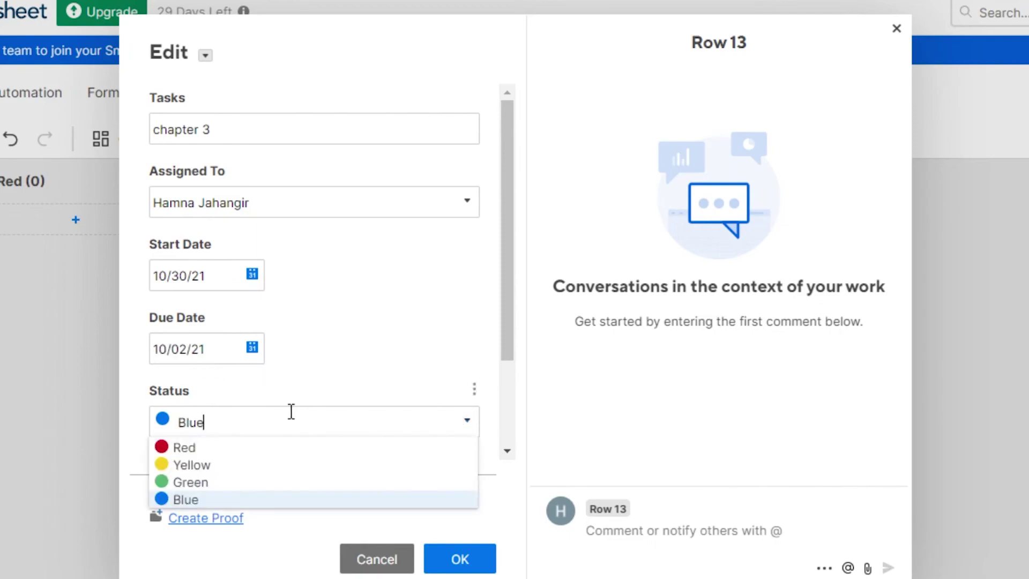
left_click(219, 499)
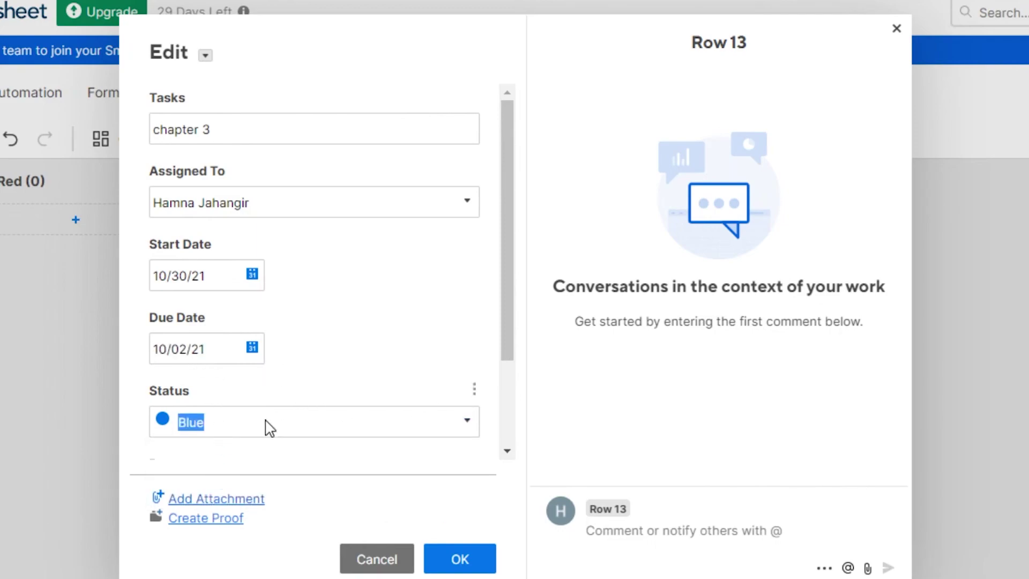
left_click(462, 558)
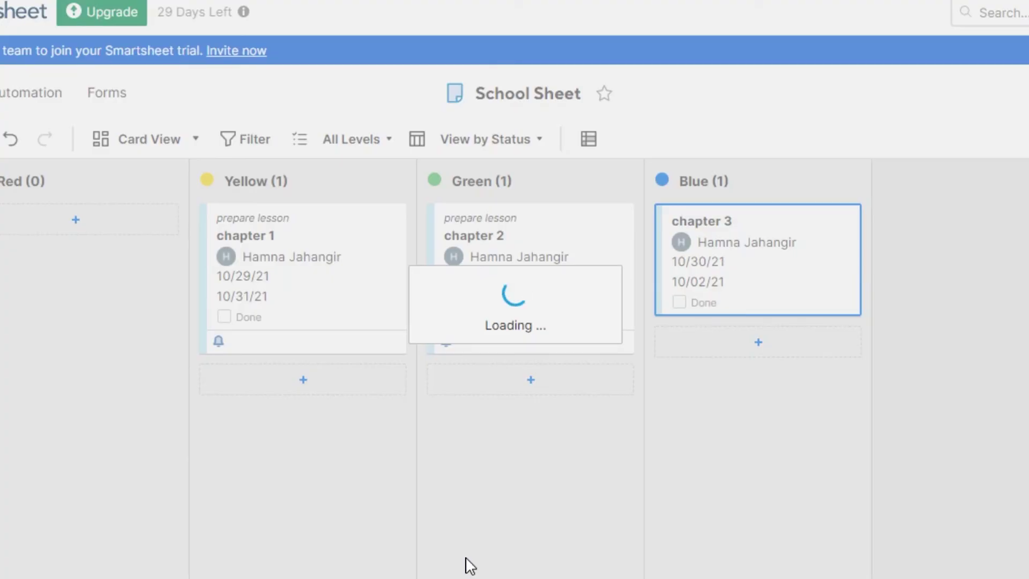